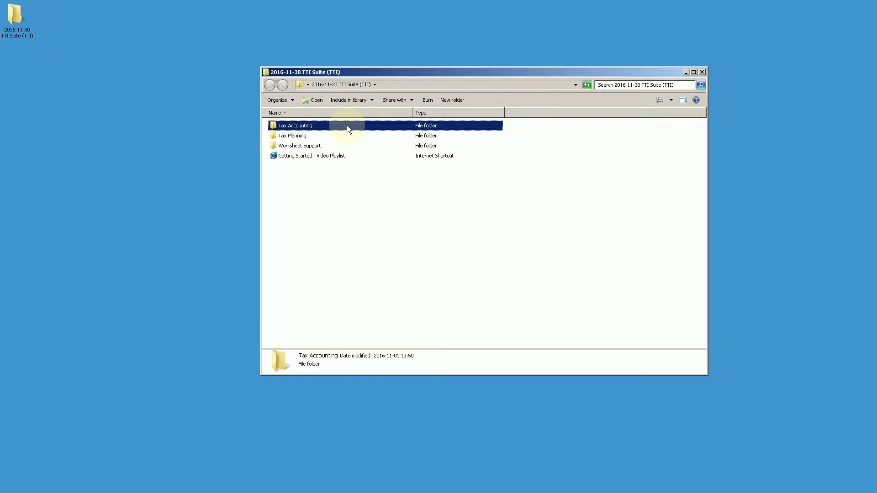
Open the Standard Corporate Tax Continuity Worksheet from the Corporate Tax Continuity folder under Tax Accounting
double_click(348, 126)
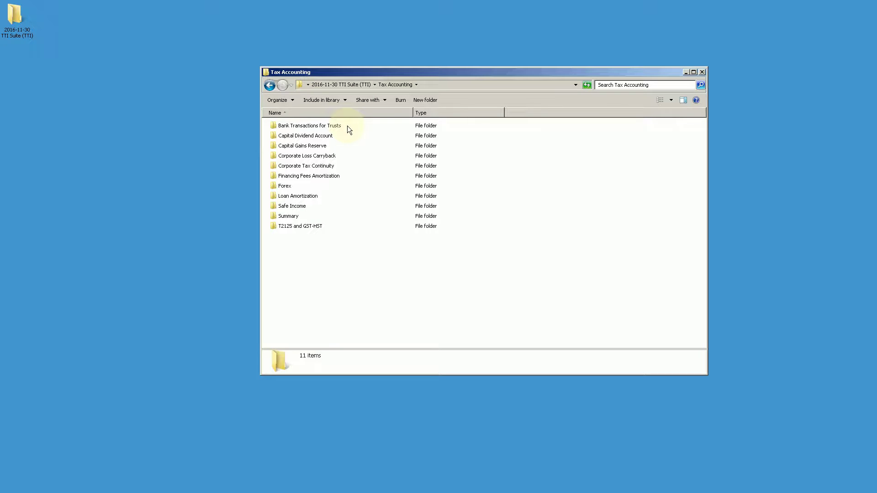
left_click(379, 165)
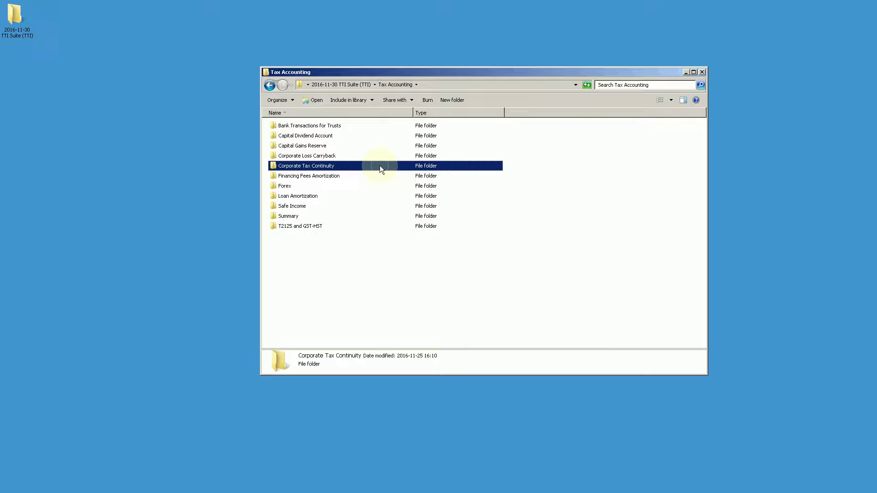
double_click(380, 167)
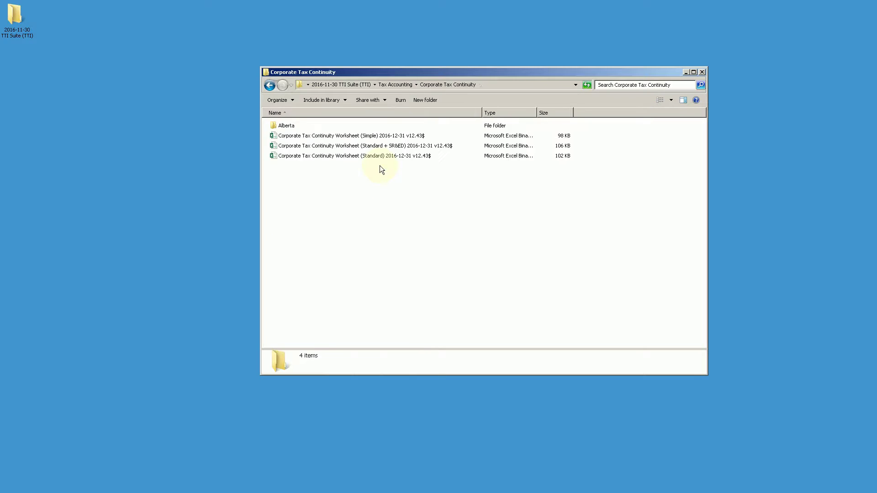
left_click(466, 155)
double_click(465, 154)
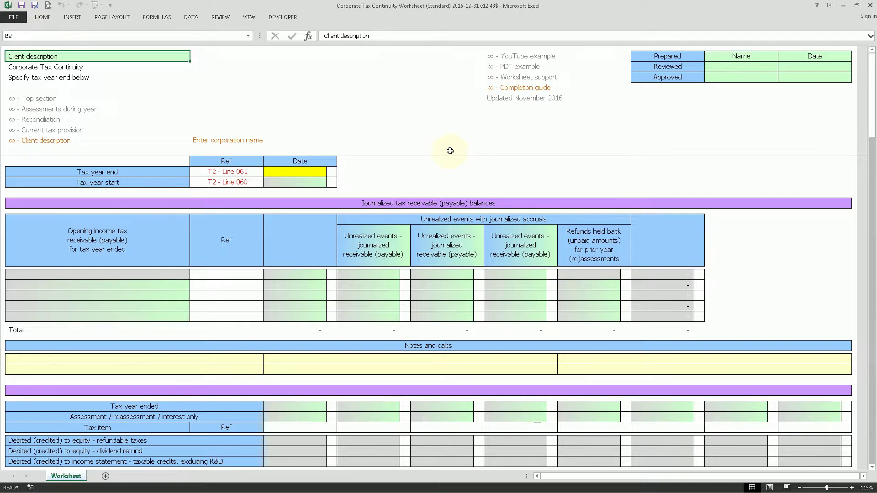
Fill in the Prepared row with the preparer's name and the current date, Nov 25, 2016
left_click(721, 56)
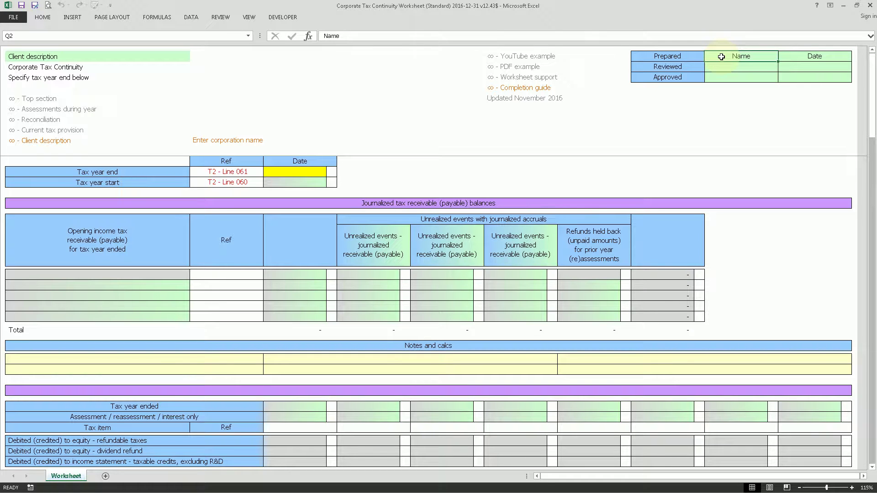
type("Jay")
key("Tab")
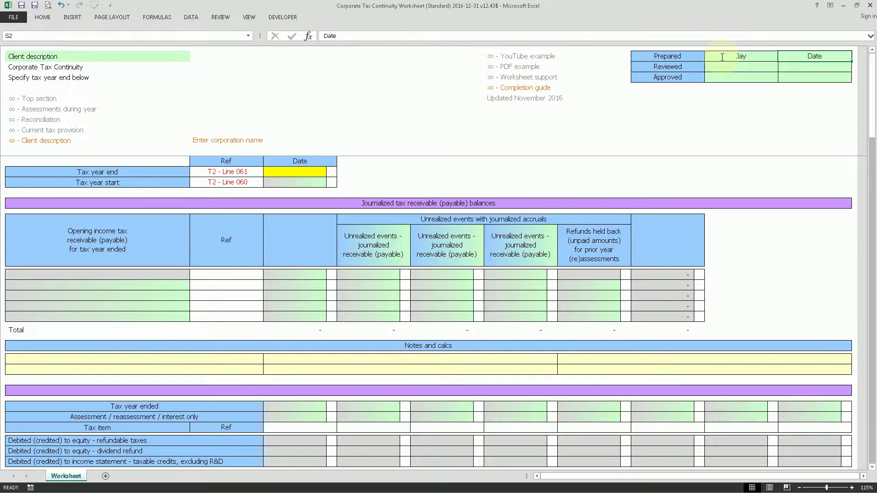
key("ctrl+semicolon")
key("Return")
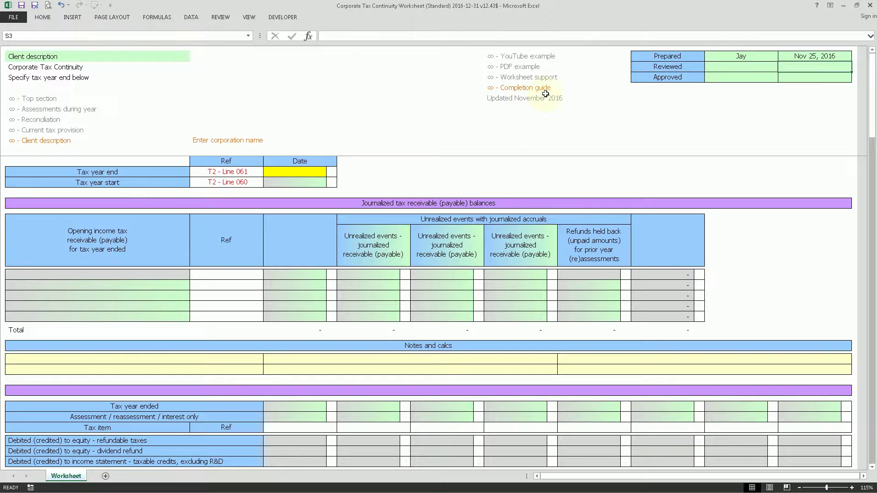
Enter Opco as the client description
left_click(565, 88)
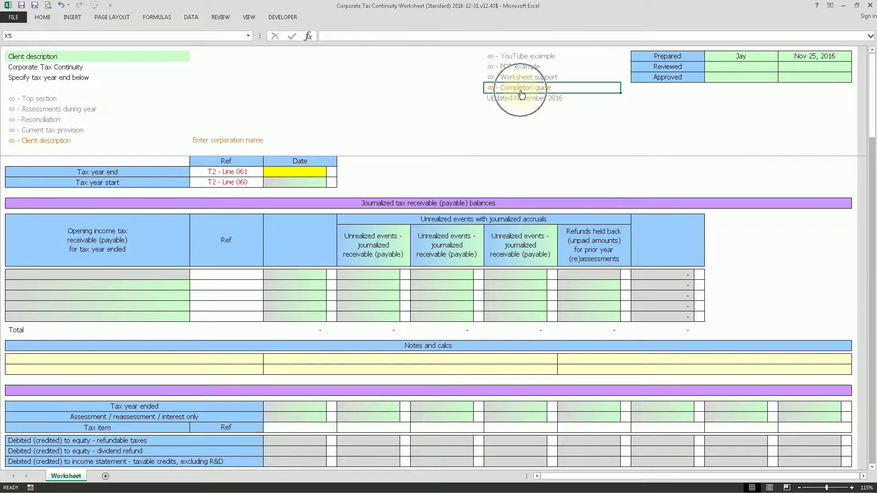
left_click(78, 142)
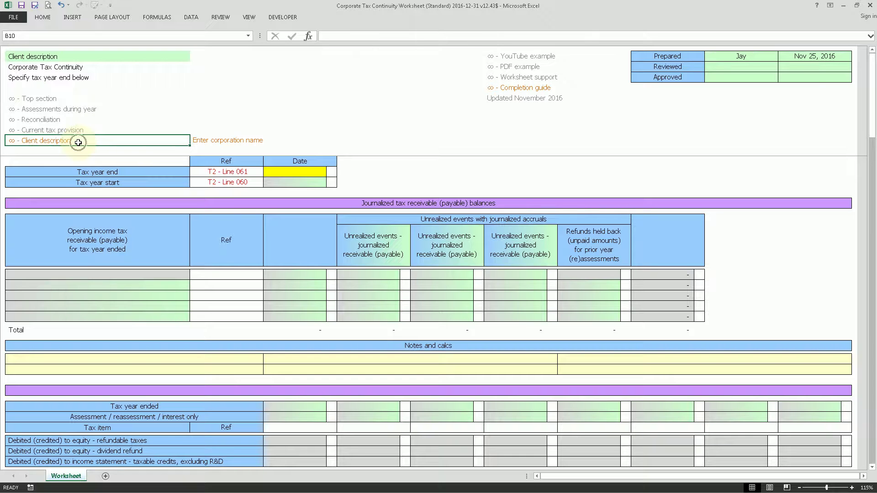
left_click_drag(100, 96, 104, 124)
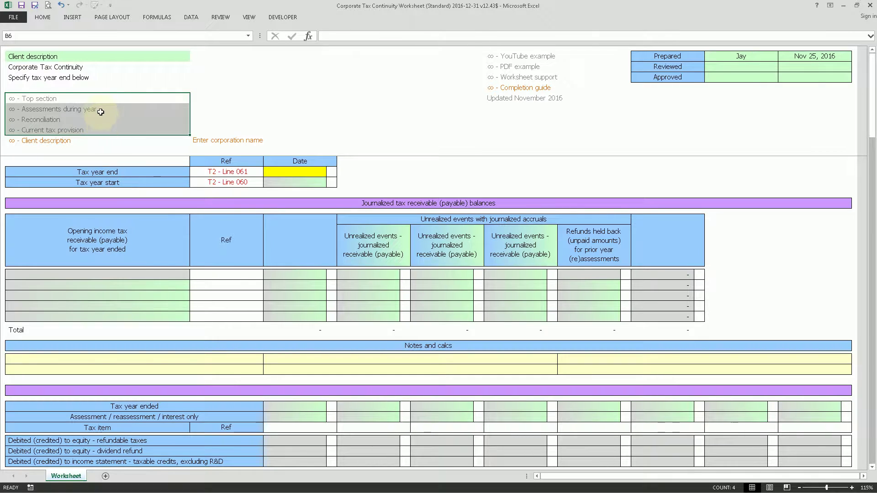
left_click(95, 56)
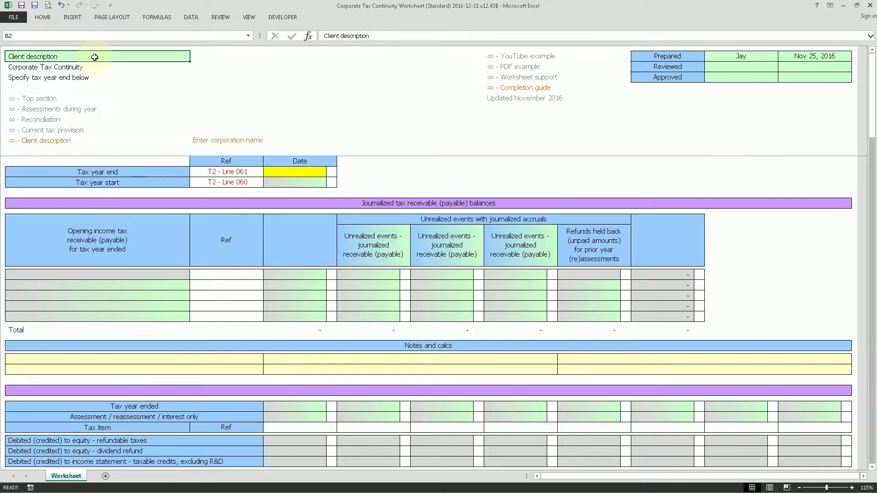
type("Opco")
key("Return")
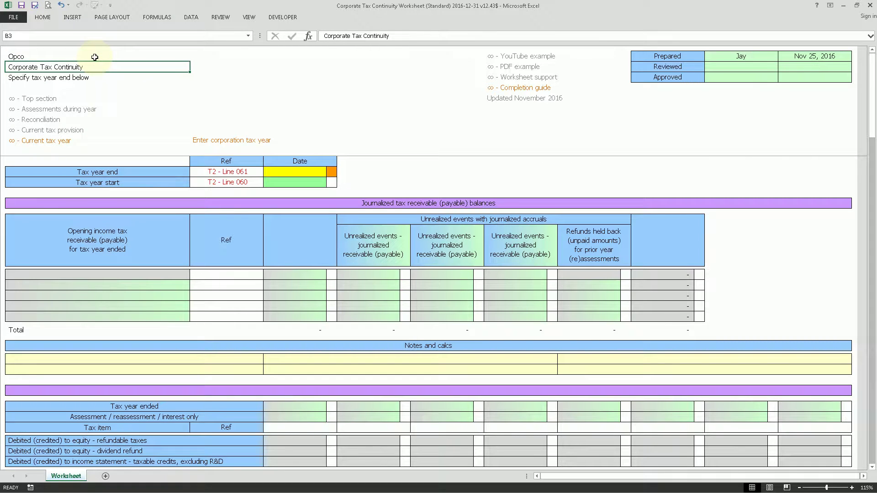
Set the tax year end to 16-12-31 and mark its check cell with "o"
left_click(286, 171)
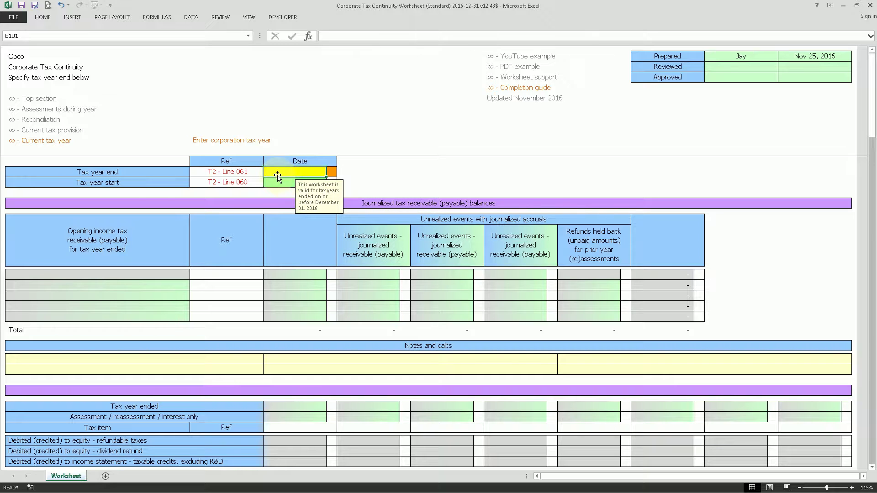
type("16-1")
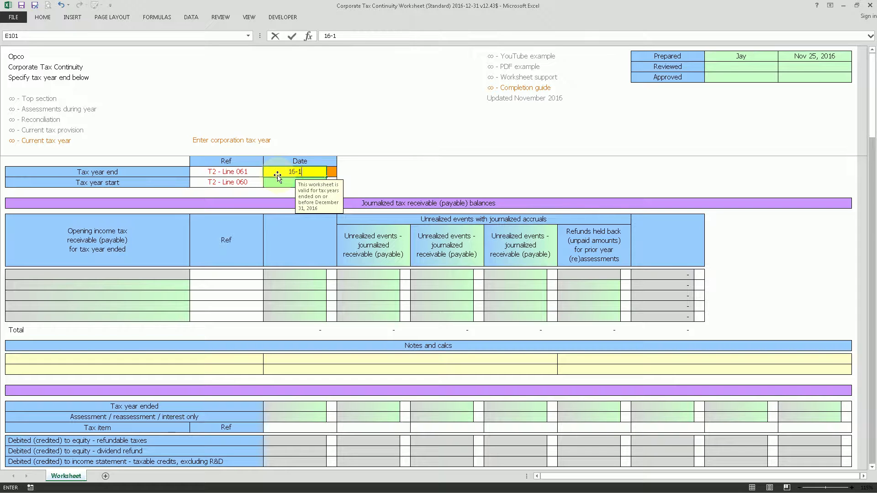
type("2-31")
key("Tab")
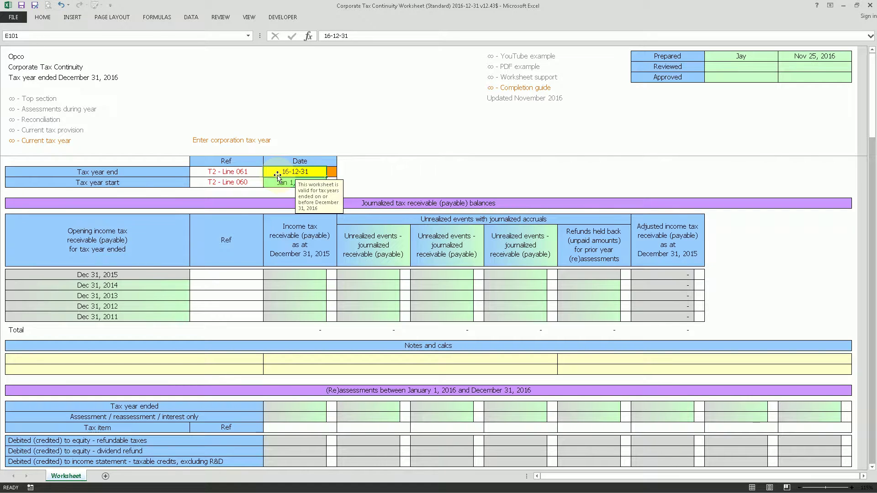
type("o")
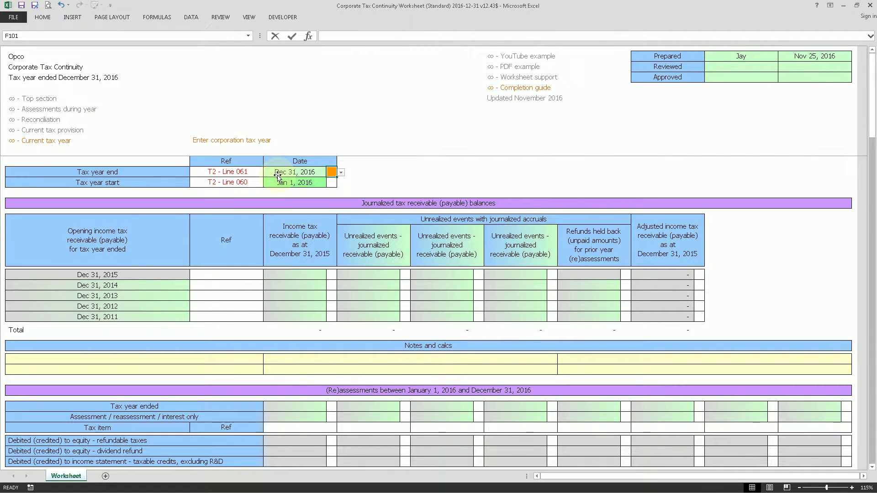
key("Return")
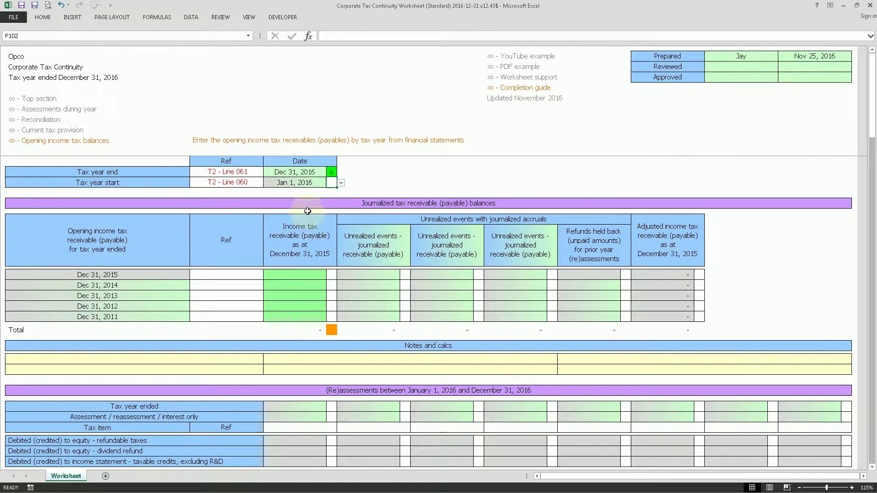
Enter opening income tax balances of -10000 for Dec 31, 2015 and 3000 for Dec 31, 2014, and mark the total's check cell "o"
left_click_drag(308, 247, 311, 318)
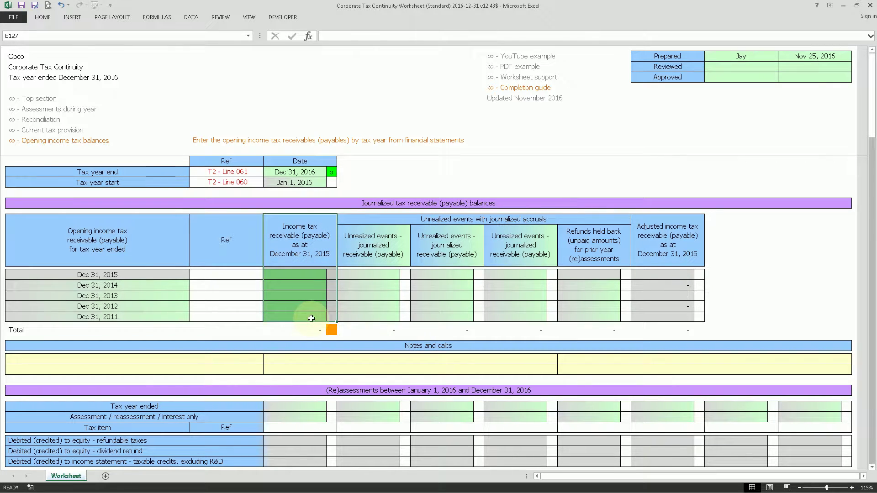
left_click(299, 274)
type("-10000")
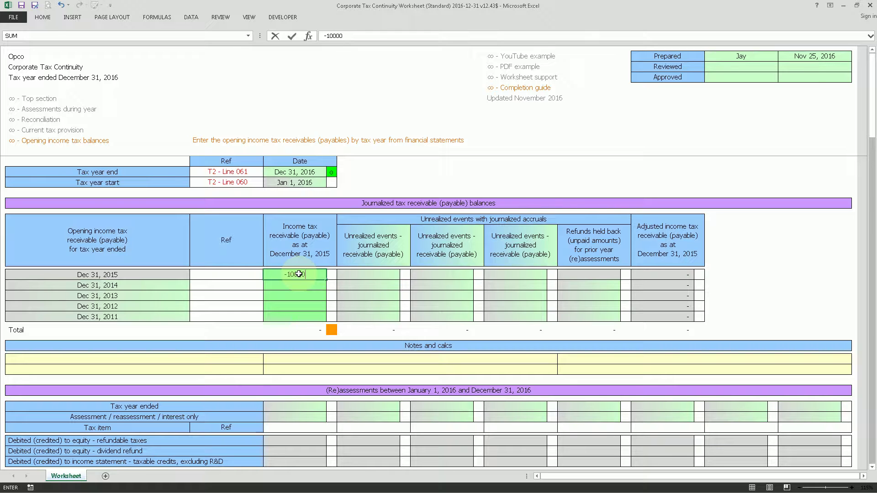
key("Return")
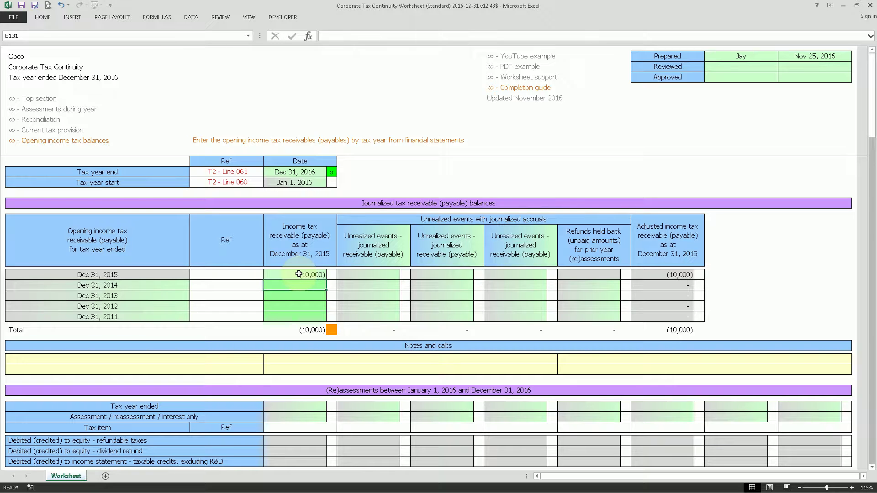
type("3,00")
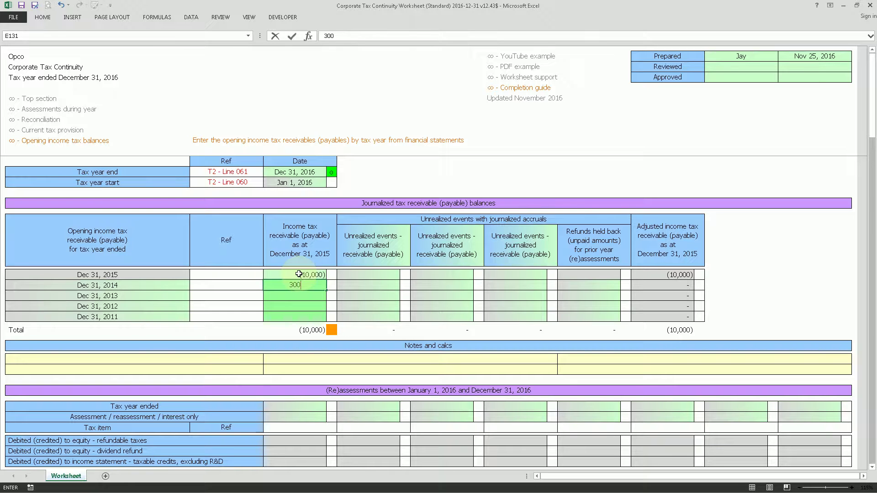
type("0")
key("Return")
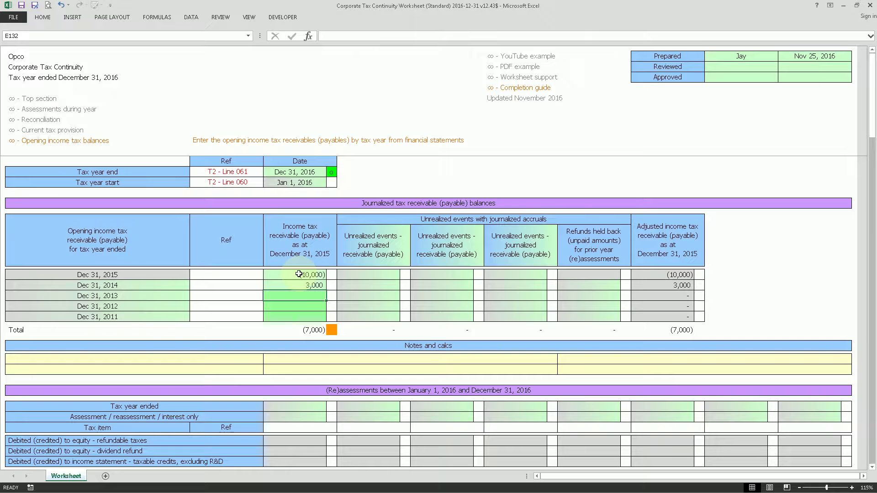
left_click(333, 331)
left_click(340, 331)
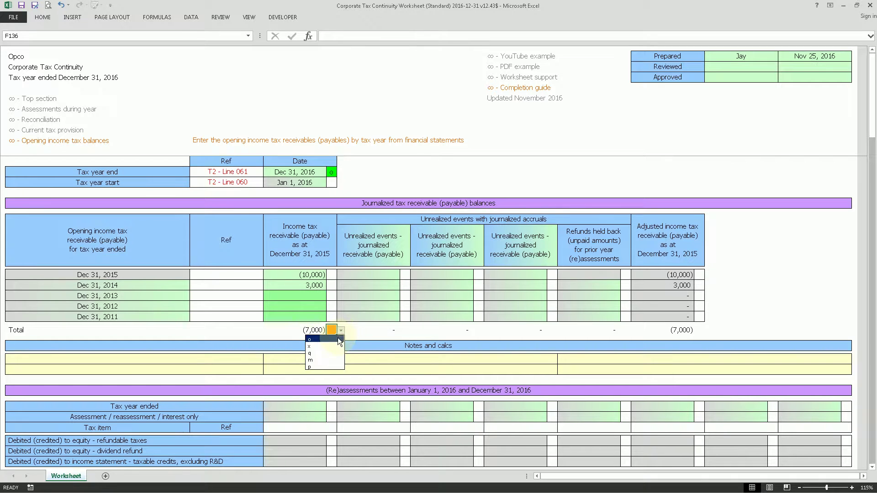
left_click(335, 339)
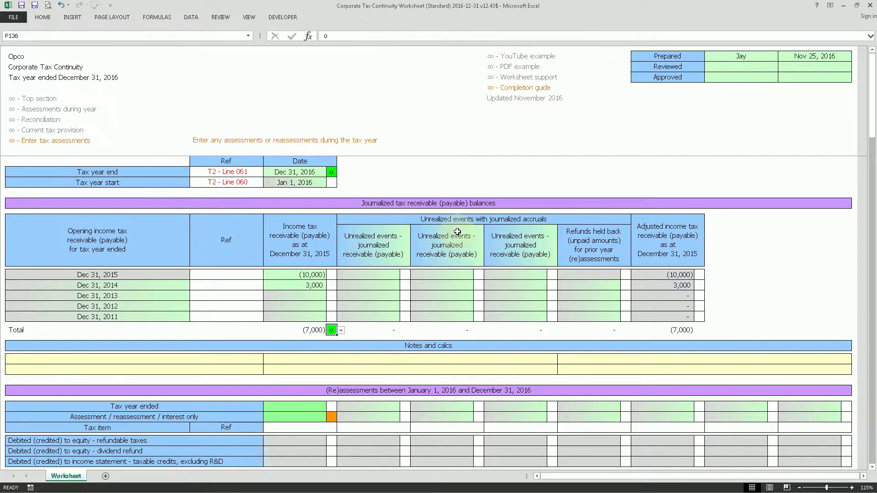
Examine the unrealized events and refunds held back columns of the journalized balances table, including their header notes
left_click(388, 246)
left_click_drag(387, 247, 620, 320)
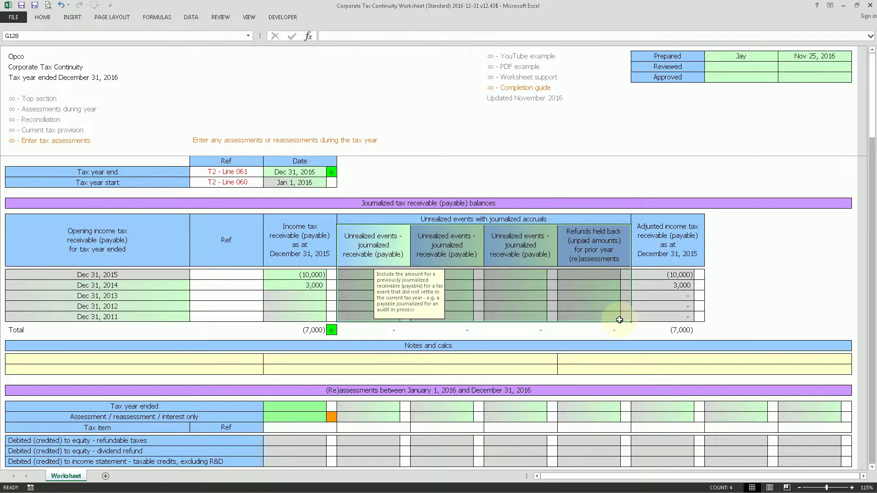
left_click(361, 275)
left_click_drag(394, 232, 395, 318)
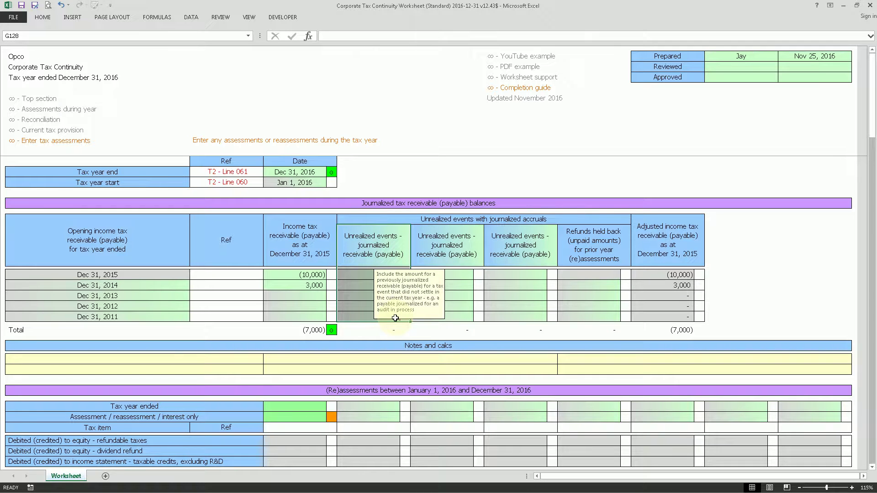
left_click(586, 246)
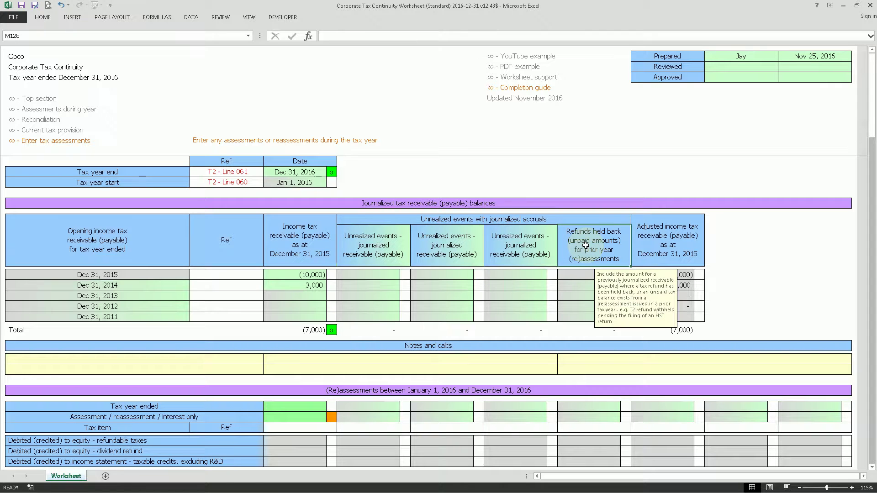
left_click(573, 314)
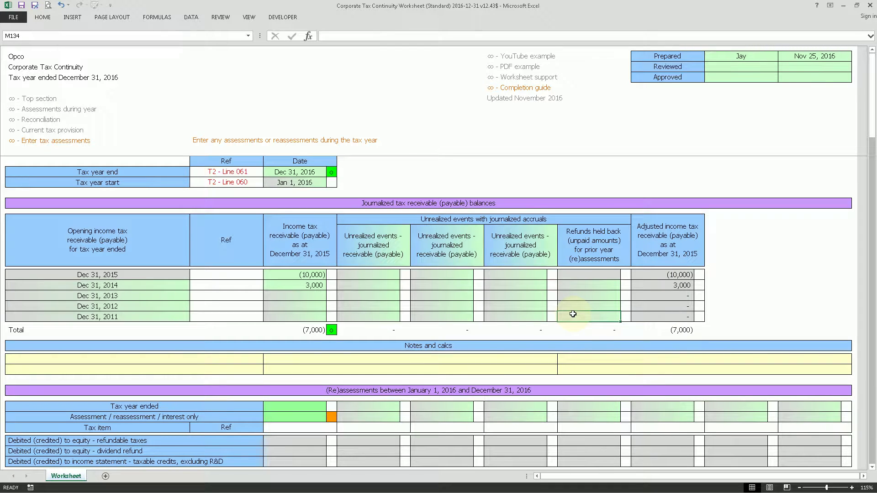
Go to the assessments during year section and set the first column's tax year ended to Dec 31, 2015
left_click(96, 111)
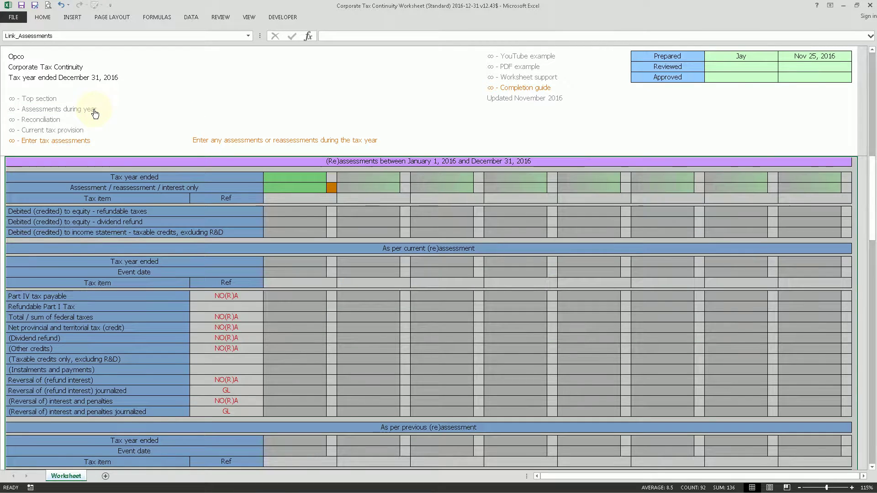
left_click(321, 201)
left_click(484, 250)
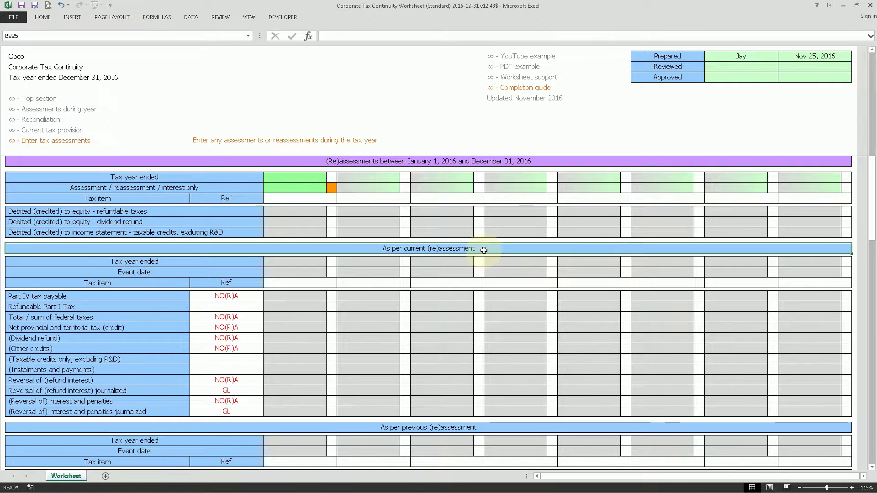
left_click(492, 424)
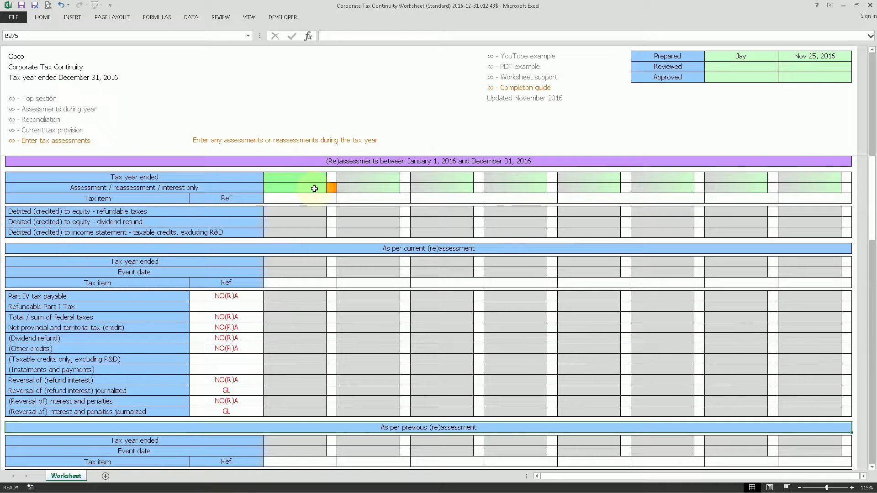
left_click(307, 177)
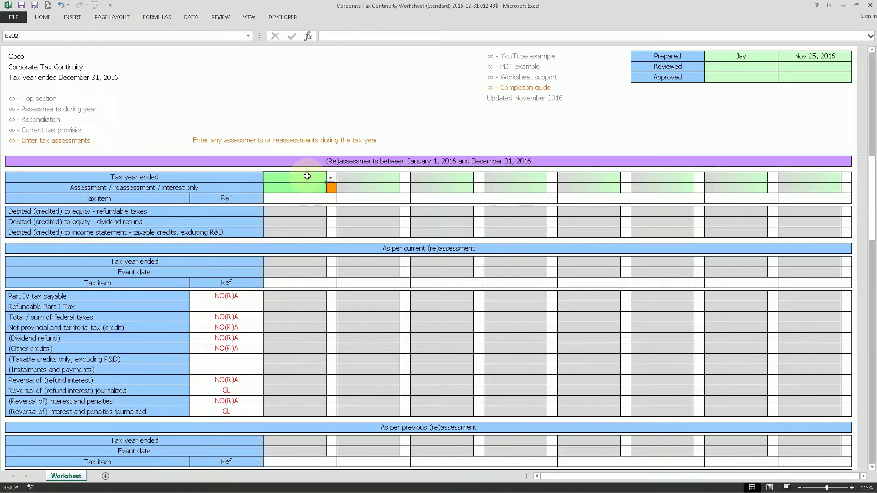
left_click(331, 178)
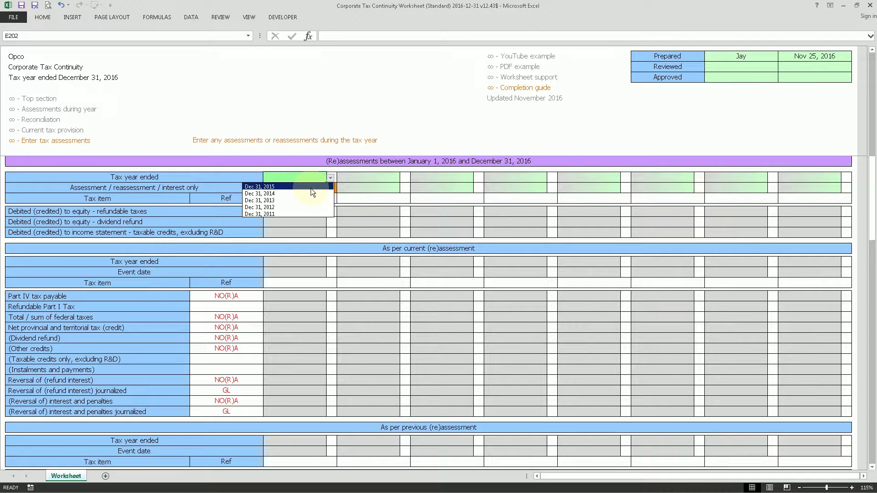
left_click(311, 188)
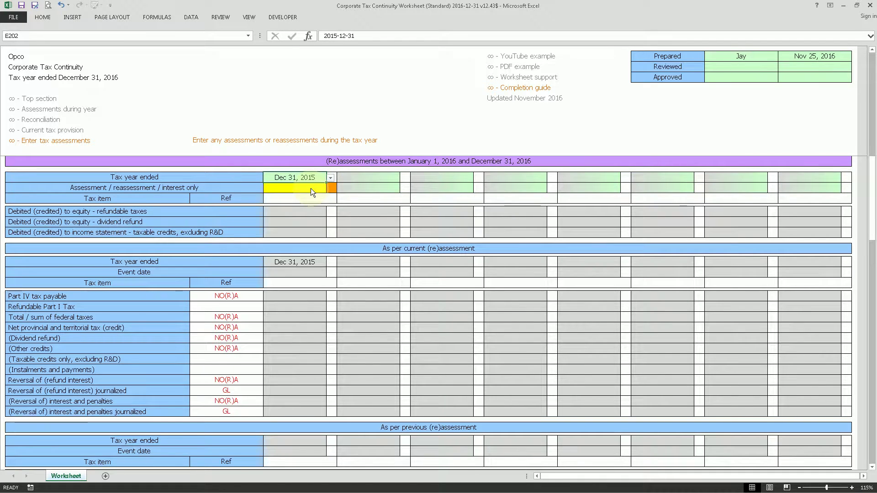
Set the Dec 31, 2015 column's event type to Assessment and mark its check cell "o"
left_click(311, 189)
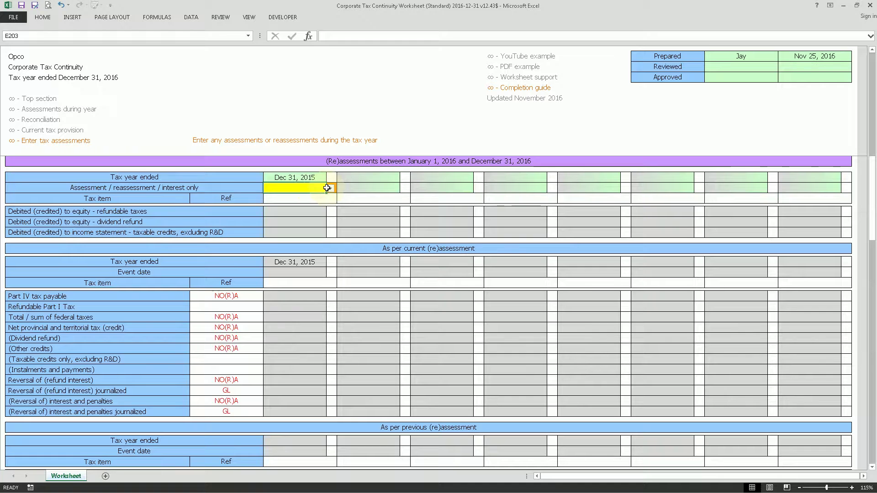
left_click(330, 191)
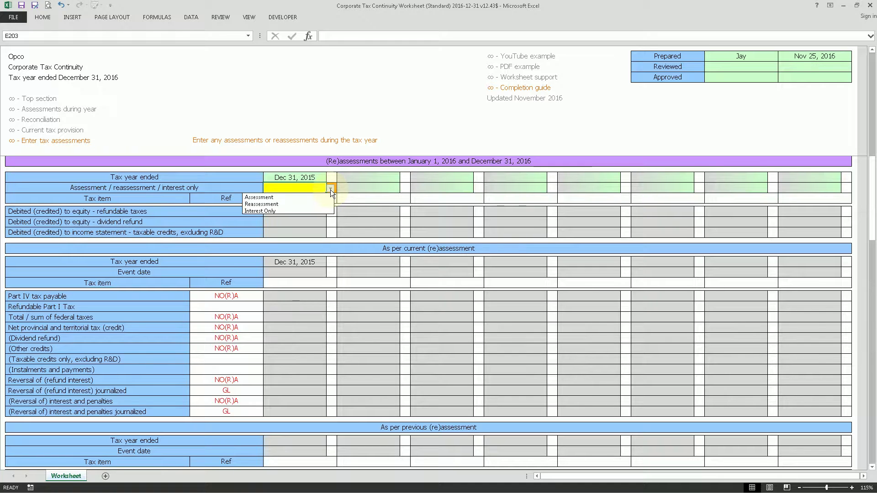
left_click(300, 197)
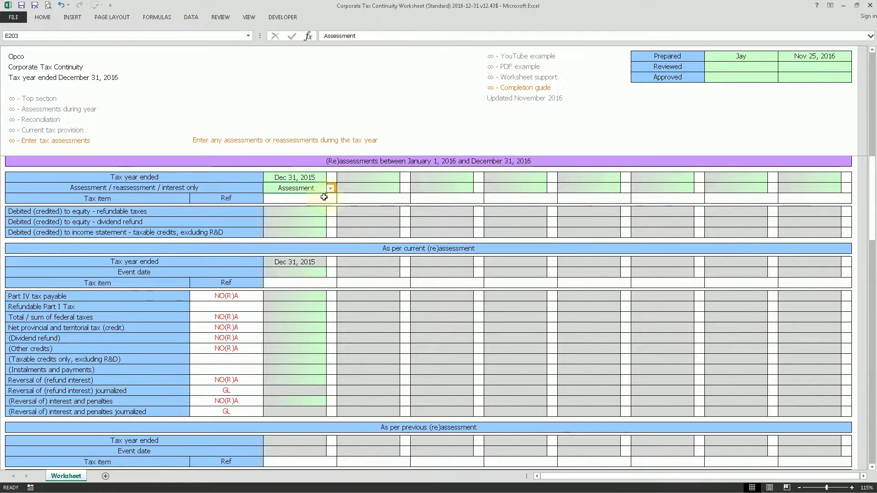
left_click(336, 188)
left_click(340, 189)
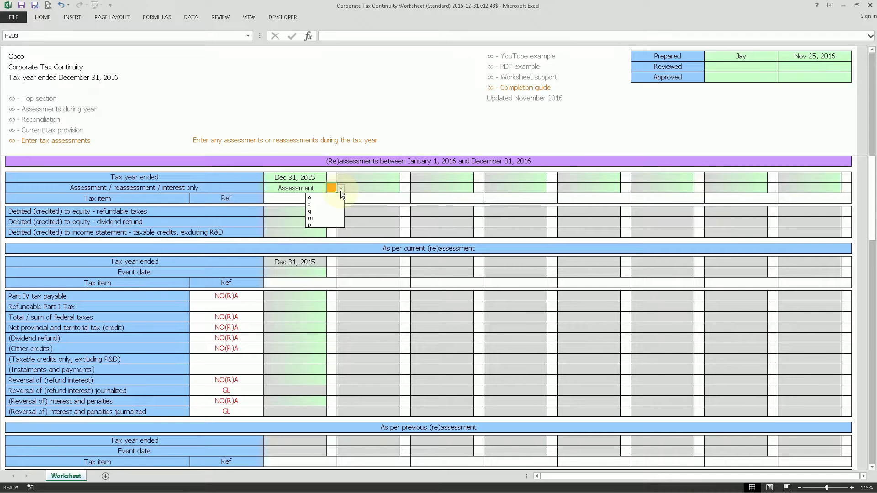
left_click(331, 197)
For the Dec 31, 2015 current assessment, enter federal taxes of 6,000 and net provincial tax of 3,000, marking the federal check cell "o"
left_click_drag(290, 296, 297, 398)
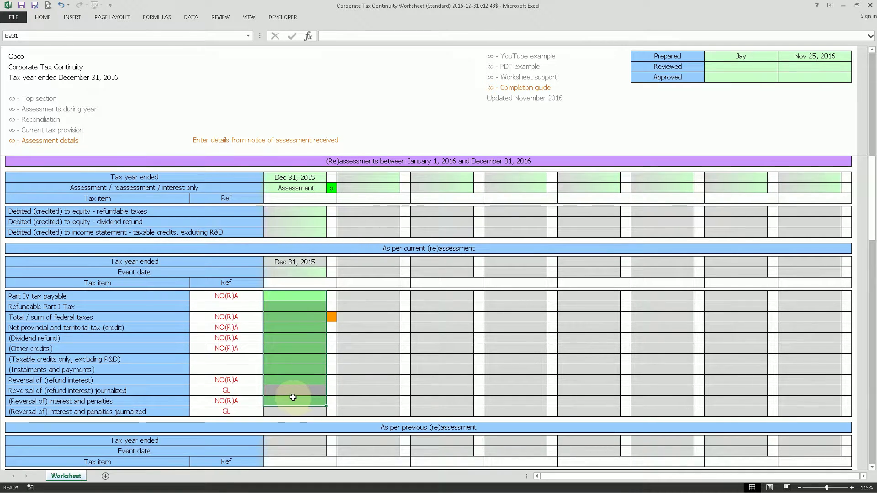
left_click(298, 315)
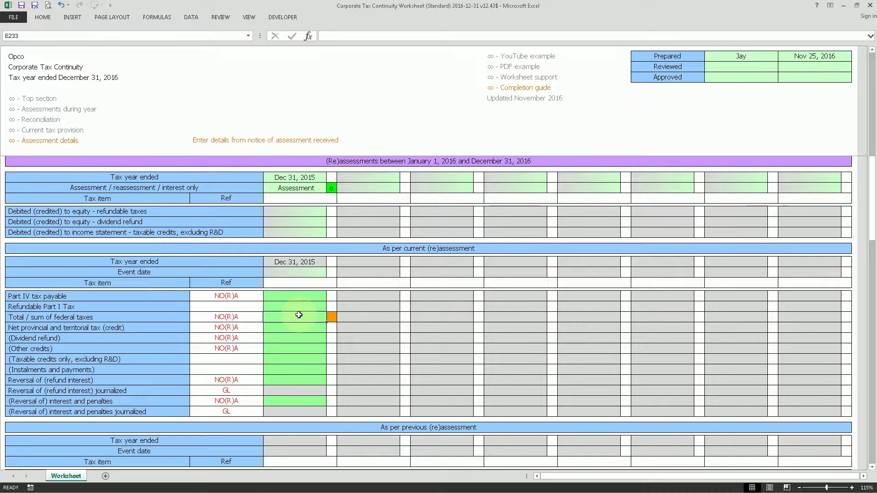
type("6,000")
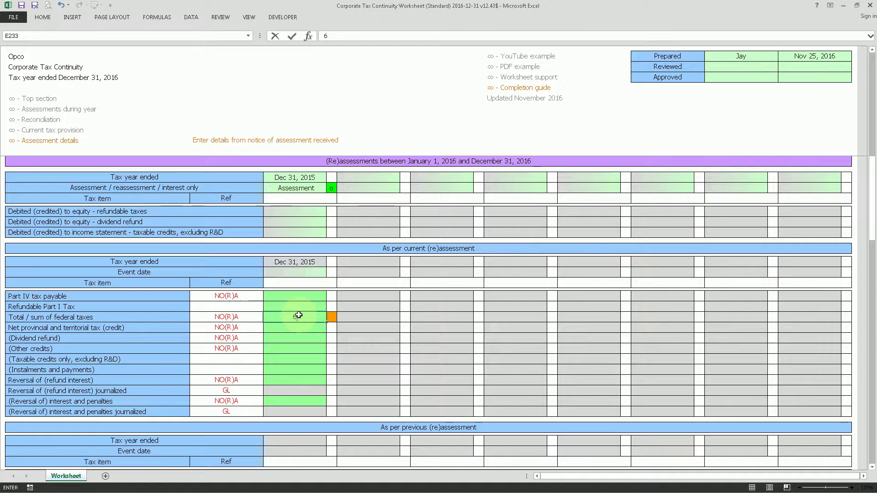
key("Return")
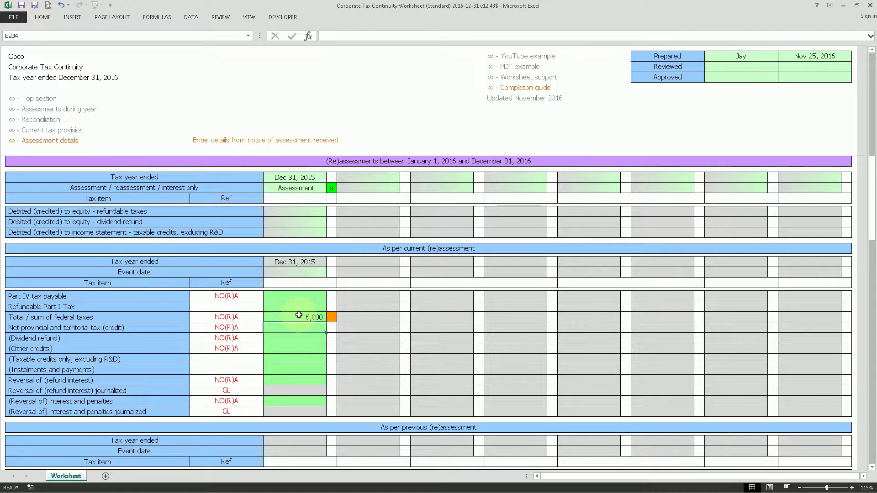
type("3,000")
key("Return")
key("Up")
key("Up")
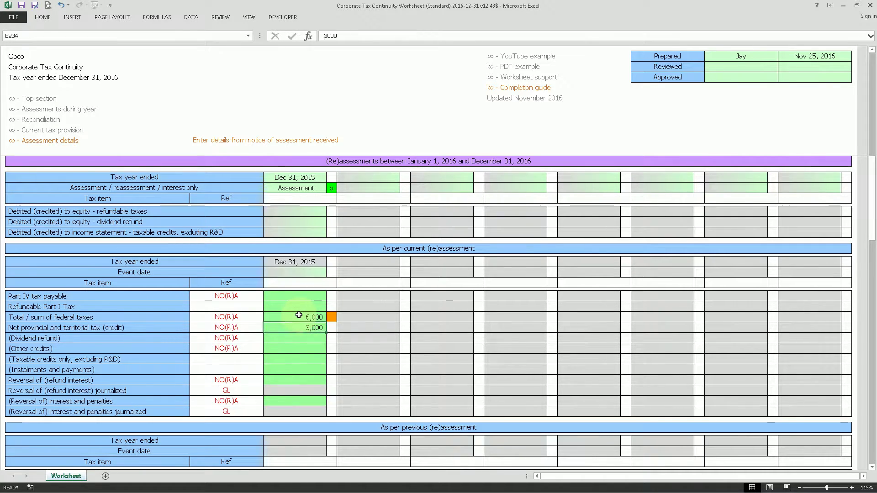
key("Right")
type("o")
key("Return")
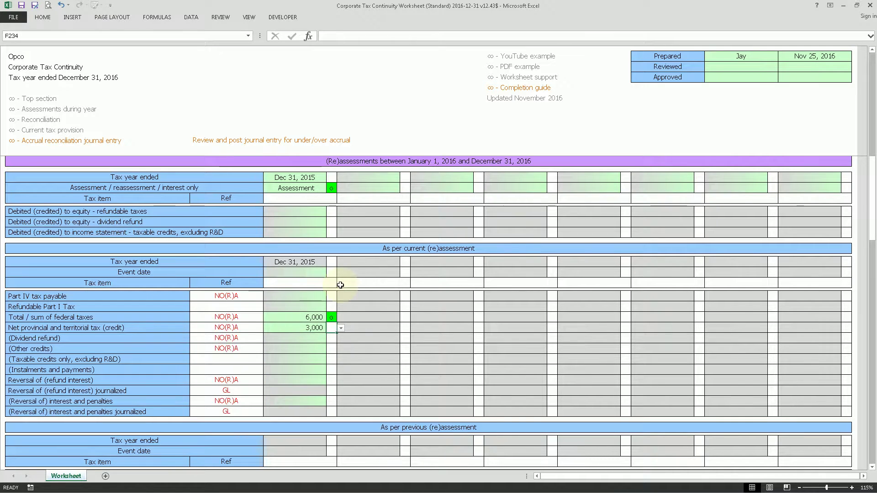
Set the second assessment column's tax year ended to Dec 31, 2014 and its event type to Reassessment
left_click(393, 177)
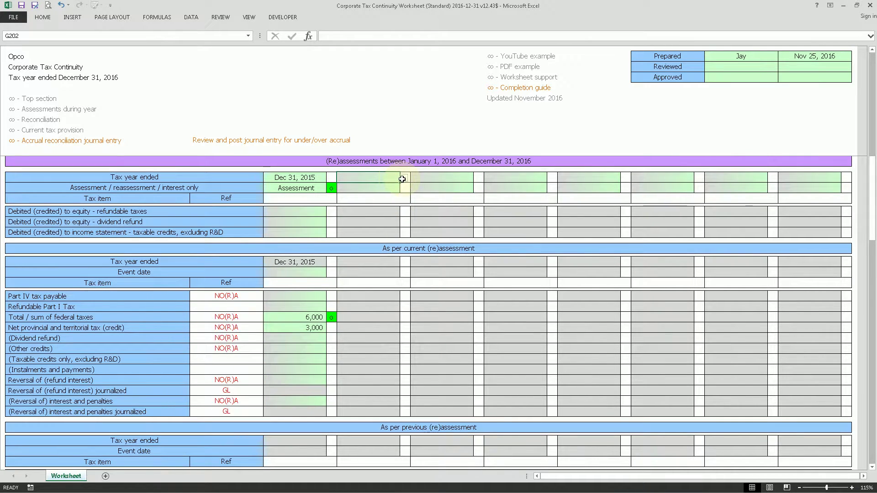
left_click(402, 179)
left_click(380, 192)
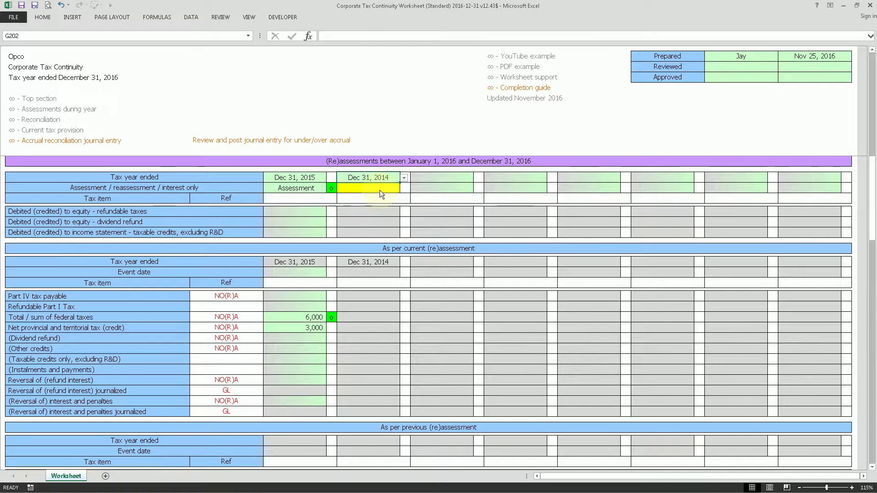
left_click(390, 188)
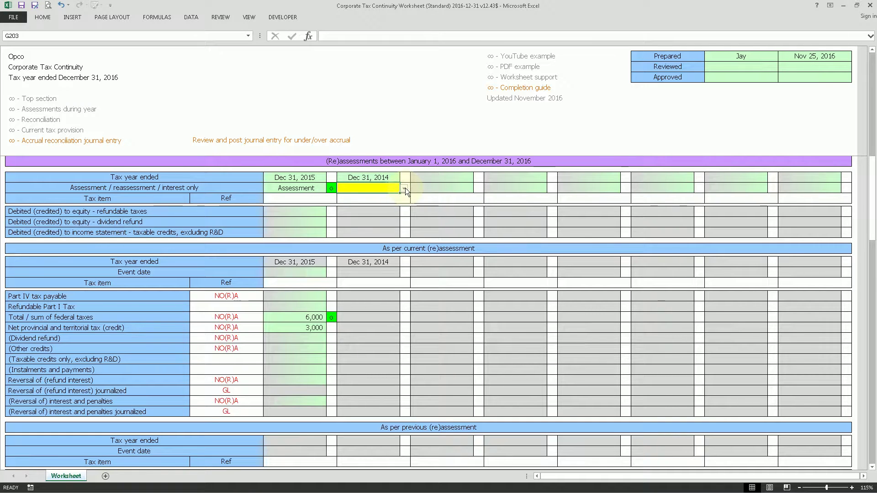
left_click(404, 188)
left_click(368, 205)
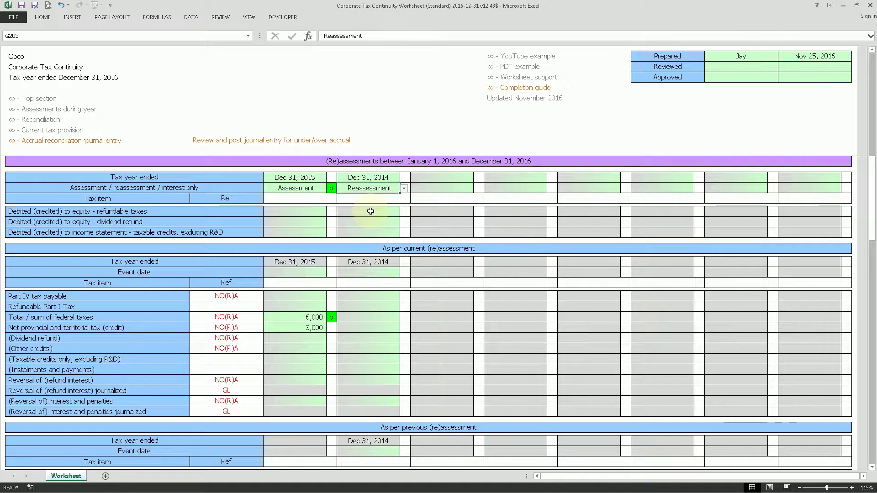
left_click_drag(390, 177, 392, 188)
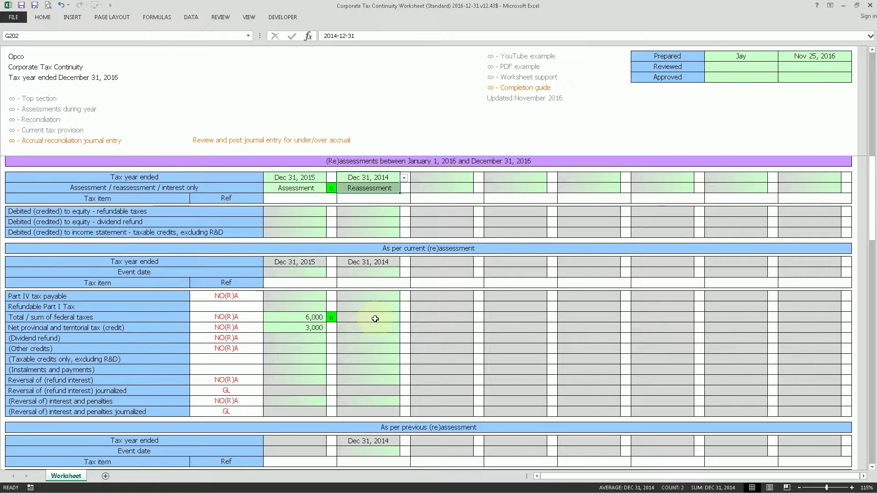
For the Dec 31, 2014 current reassessment, enter total federal taxes of 10000 and net provincial and territorial tax of 5000
left_click_drag(374, 296, 377, 369)
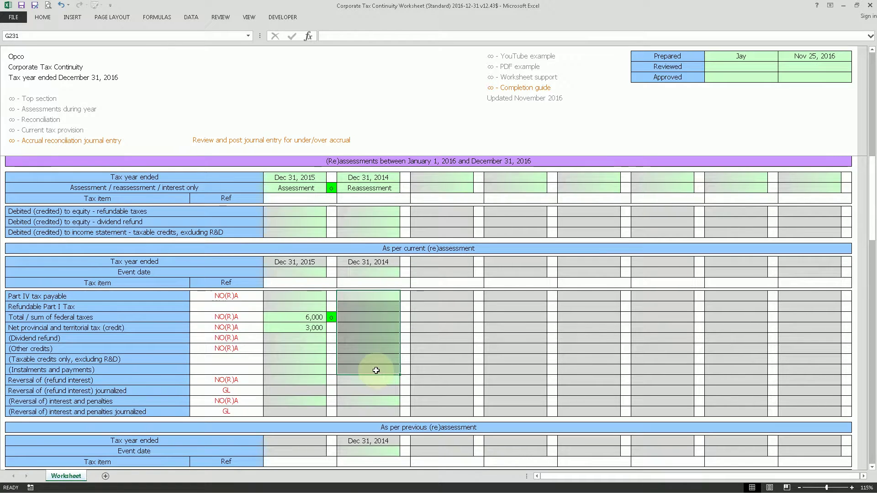
left_click(382, 316)
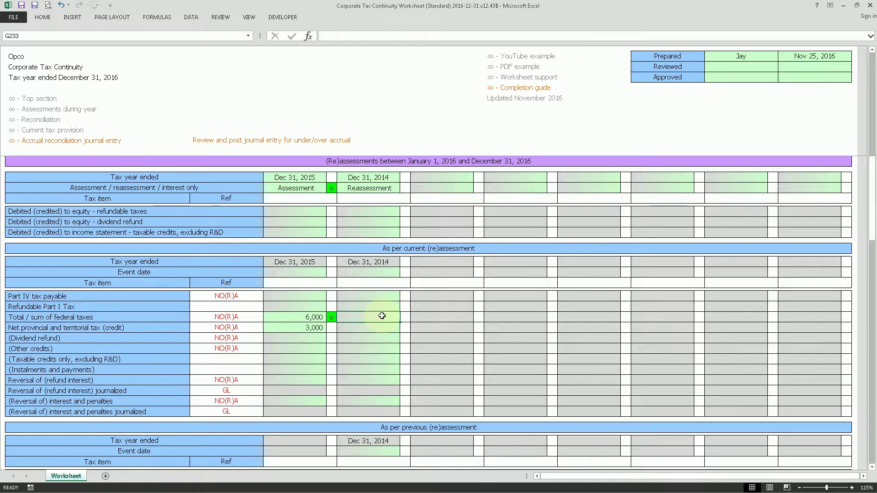
type("10000")
key("Return")
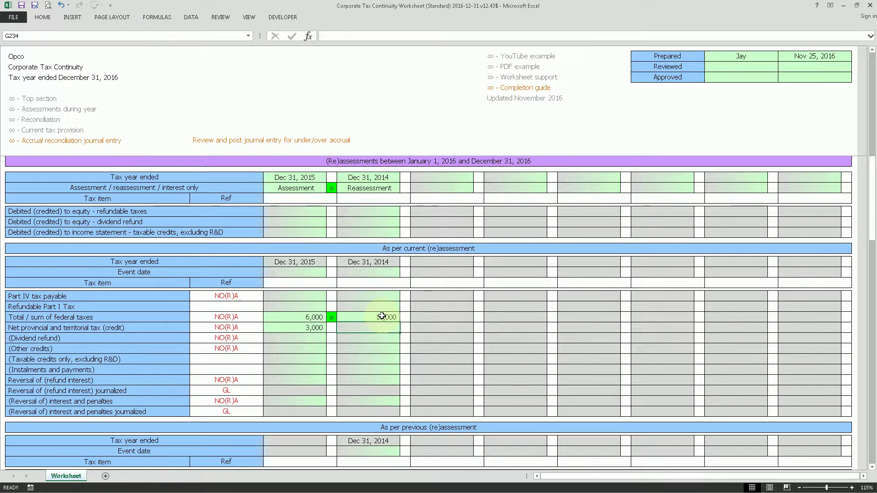
type("5000")
key("Return")
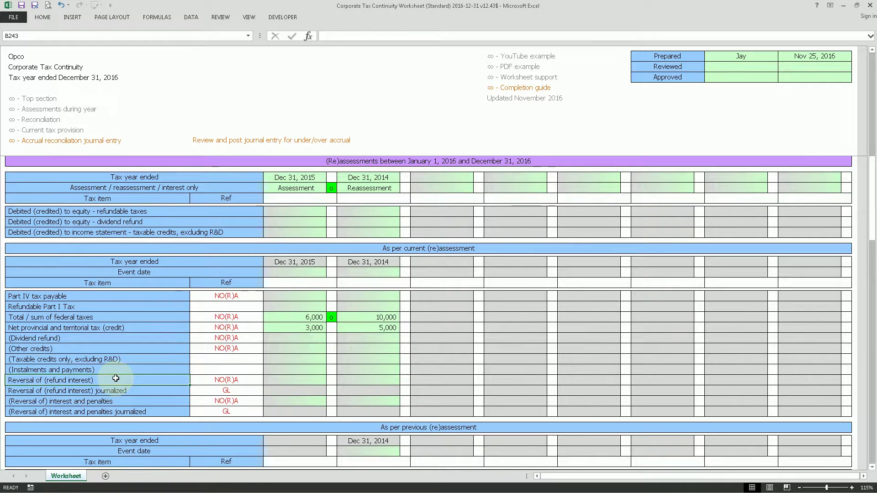
Enter -50 for the Dec 31, 2014 reversal of refund interest and 0 for the journalized reversal of refund interest
left_click(373, 381)
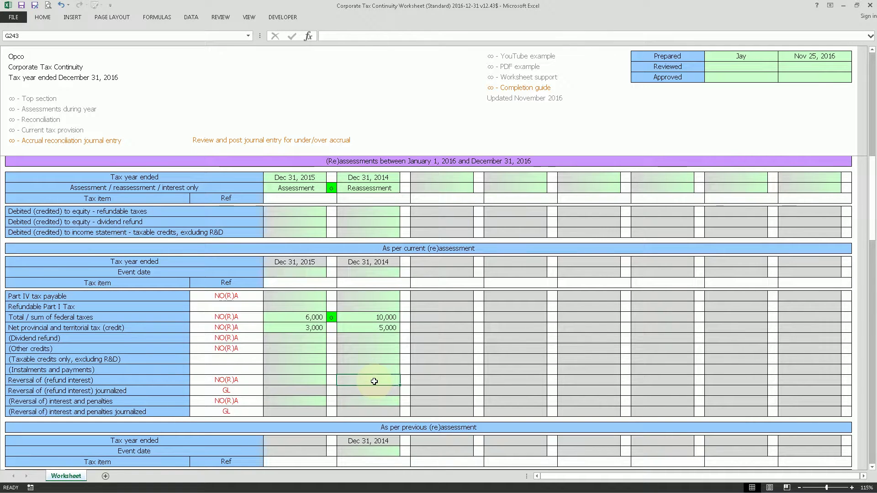
type("-50")
key("Return")
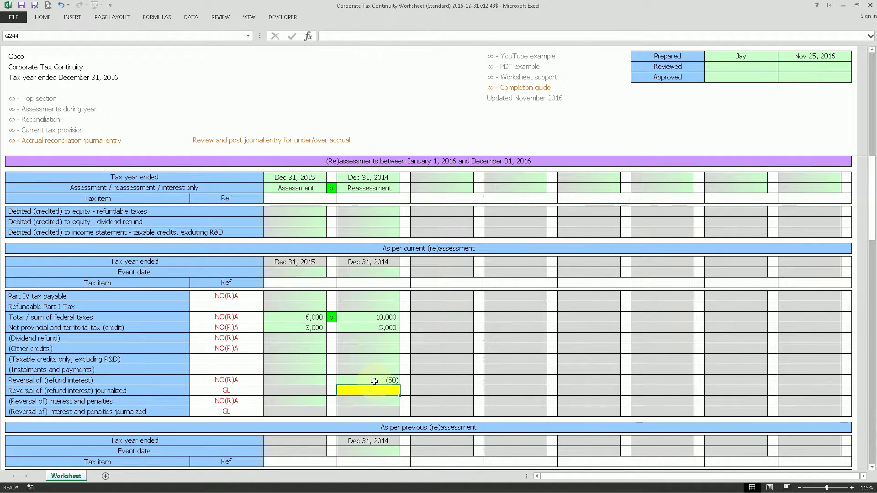
left_click_drag(371, 391, 166, 390)
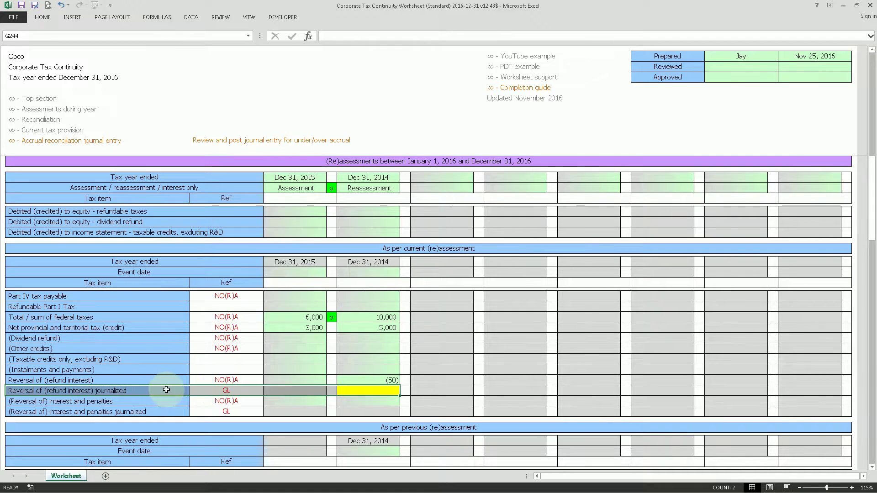
left_click(387, 393)
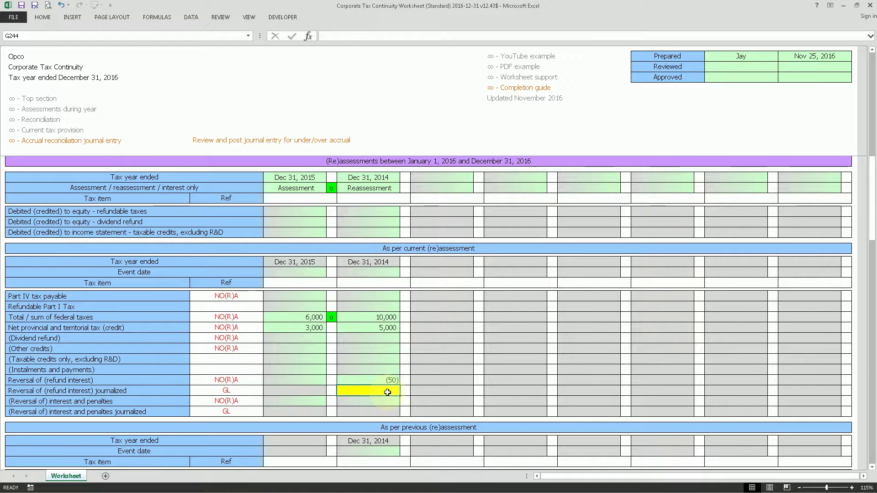
type("0")
key("Return")
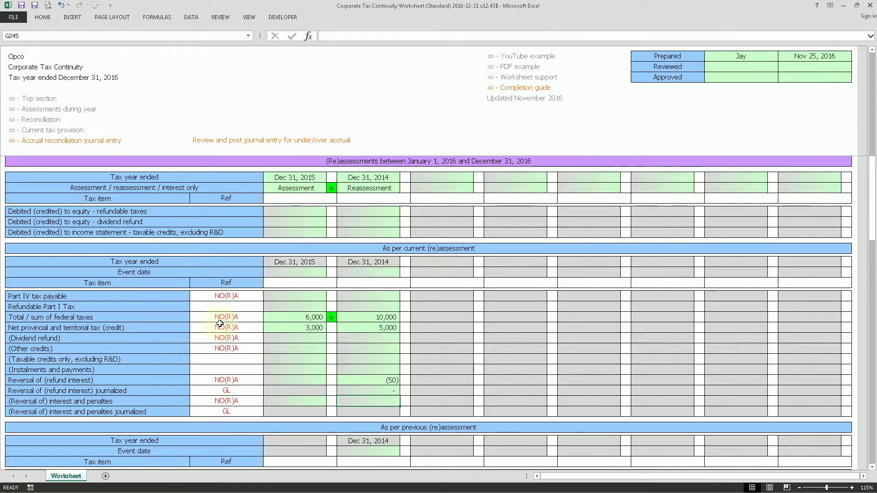
In the previous (re)assessment section, enter Refundable Part I Tax of 2000 for Dec 31, 2014
left_click(496, 427)
scroll(496, 427, "down", 4)
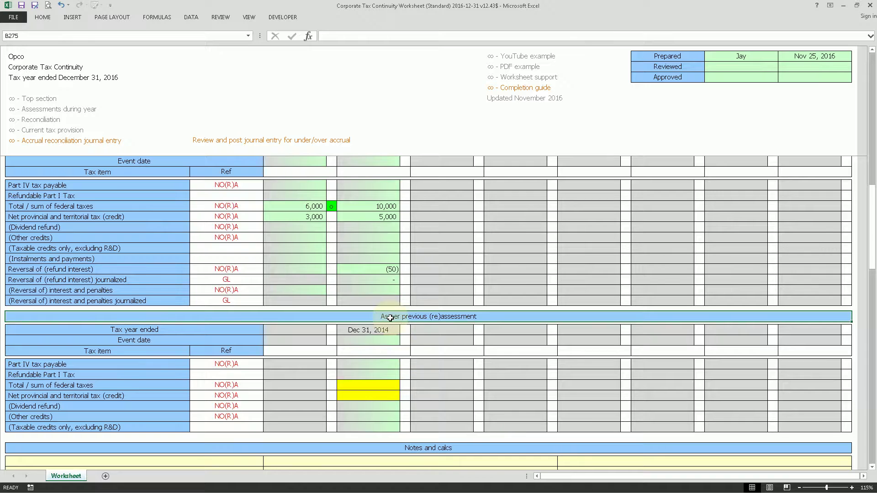
left_click_drag(390, 315, 385, 429)
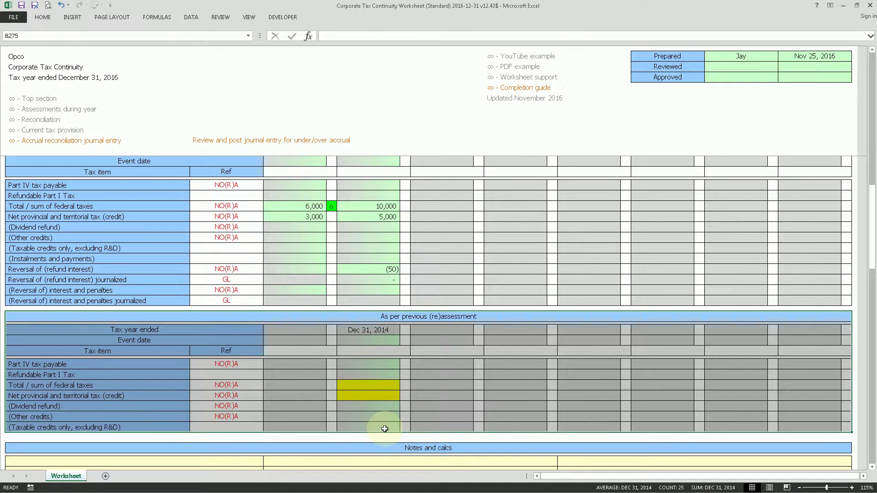
left_click(413, 318)
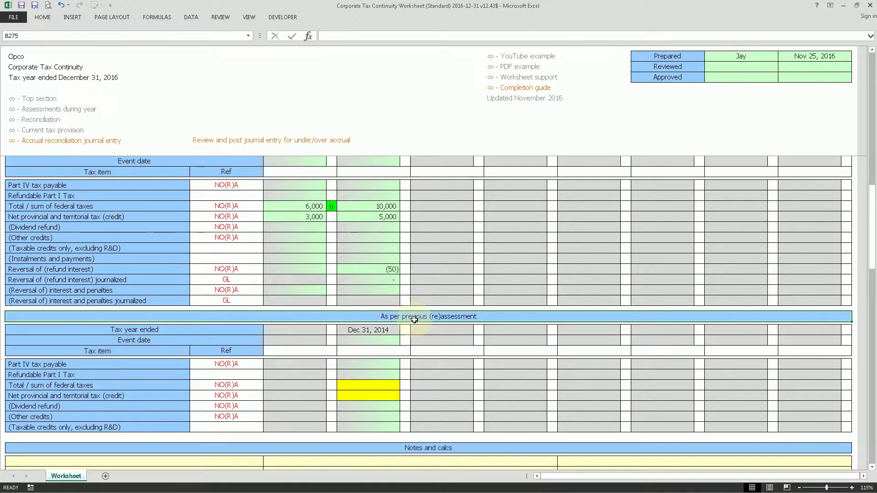
left_click(380, 387)
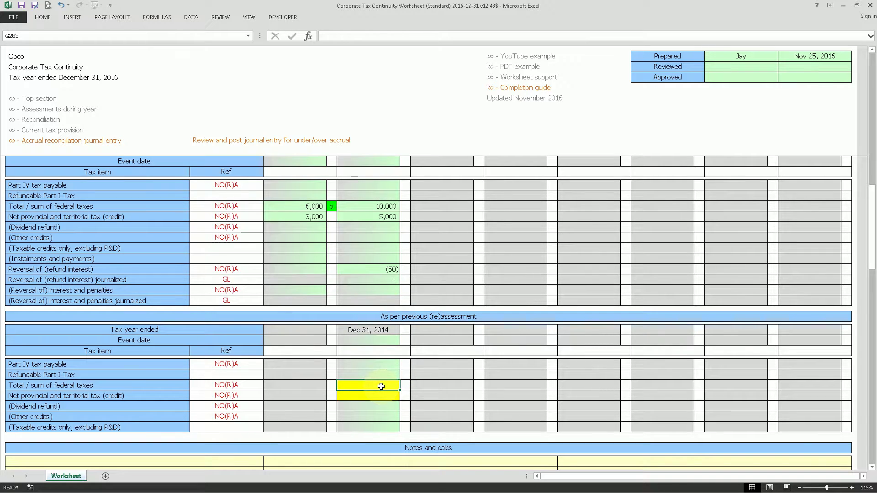
key("Up")
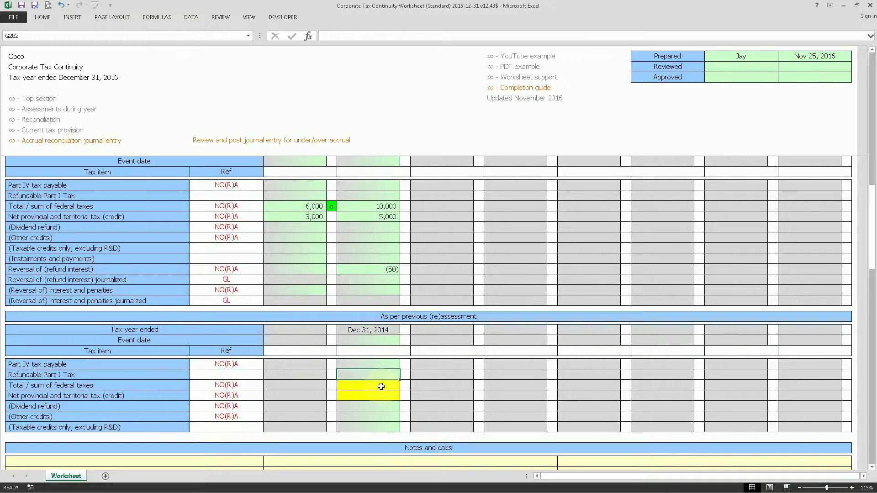
type("2000")
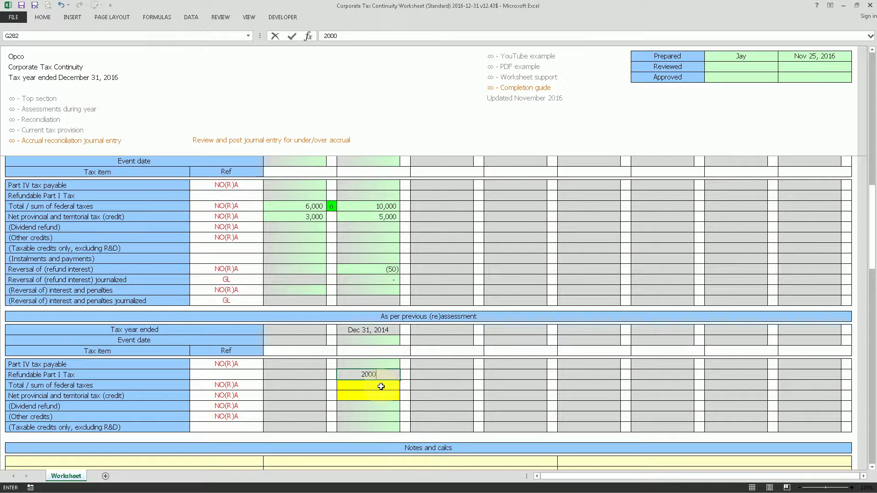
key("Return")
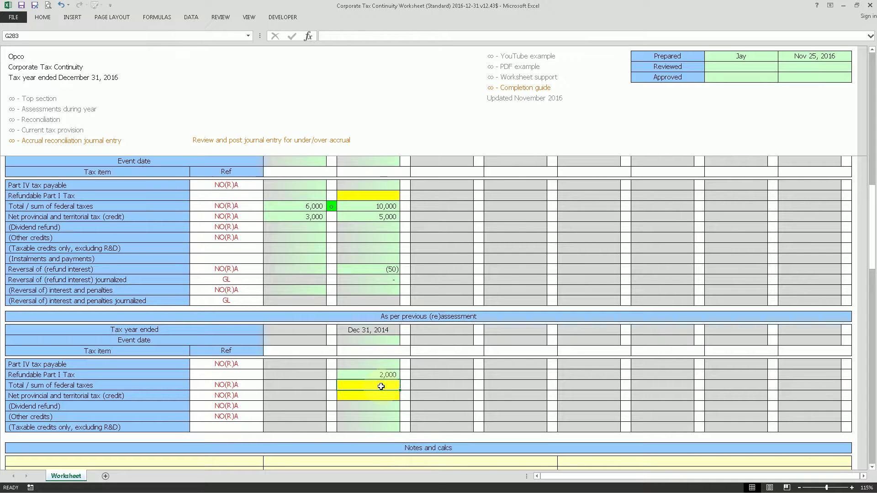
Enter previous assessment amounts for Dec 31, 2014: total federal taxes of 14,000 and net provincial and territorial tax of 6000
type("14")
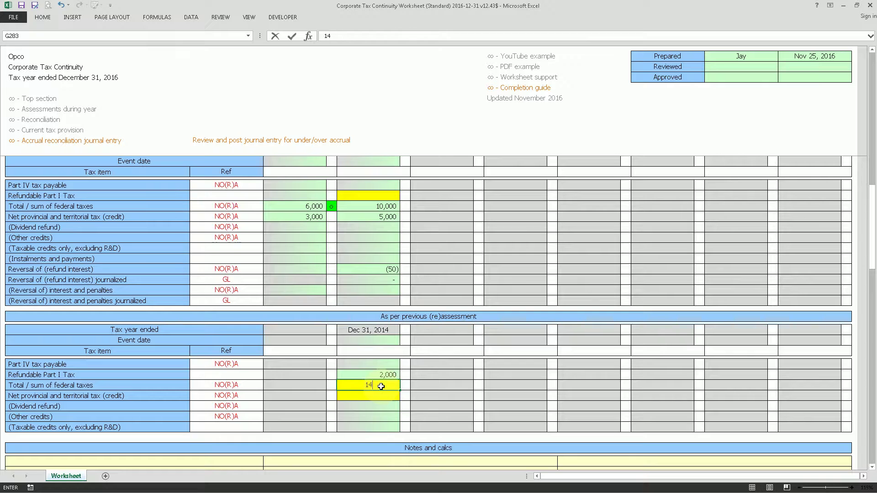
type(",000")
key("Return")
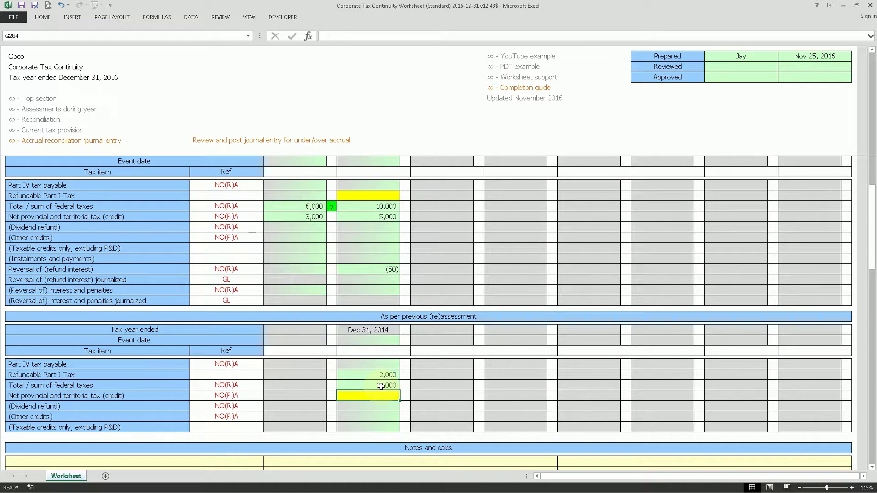
type("6000")
key("Return")
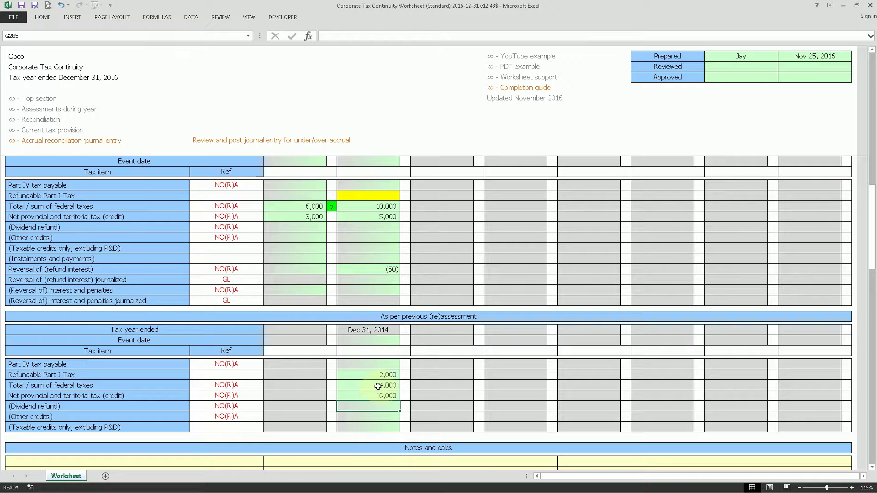
scroll(377, 262, "up", 3)
scroll(376, 268, "up", 1)
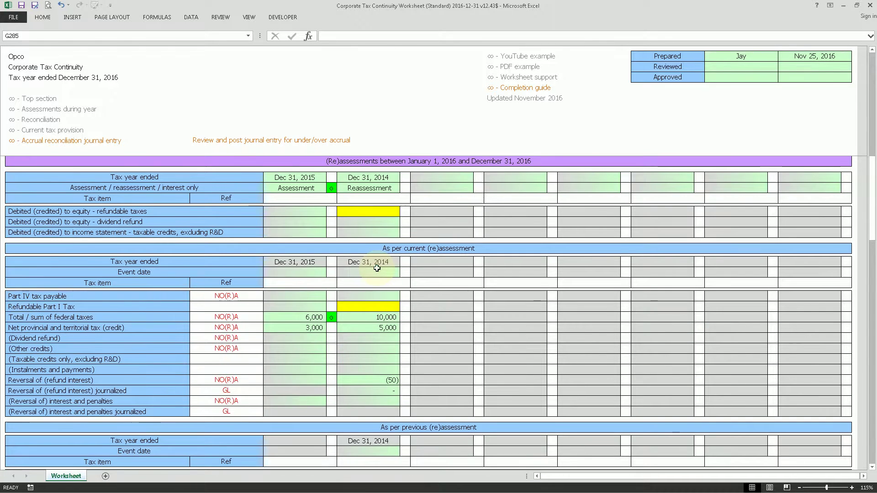
Enter 0 for Refundable Part I Tax in the Dec 31, 2014 column of the current (re)assessment section
left_click_drag(370, 306, 136, 311)
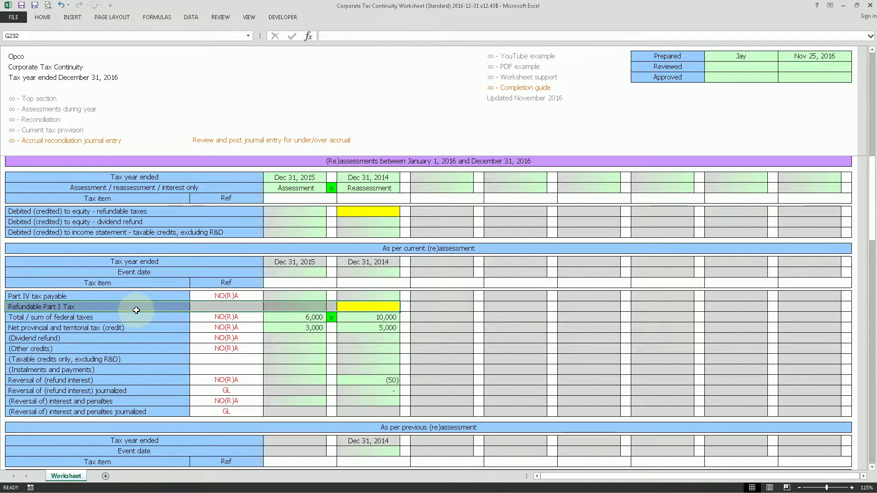
left_click(383, 306)
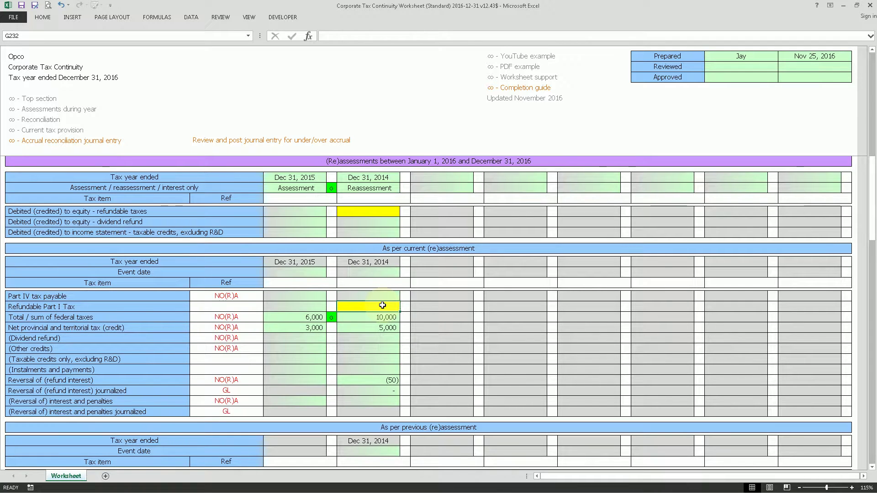
type("0")
key("Return")
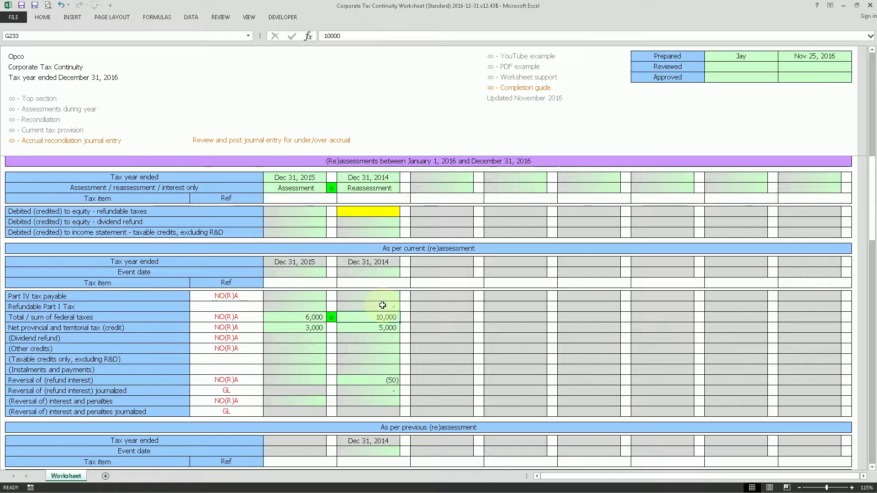
Enter 0 for the Dec 31, 2014 reassessment's refundable taxes debited (credited) to equity
left_click(381, 211)
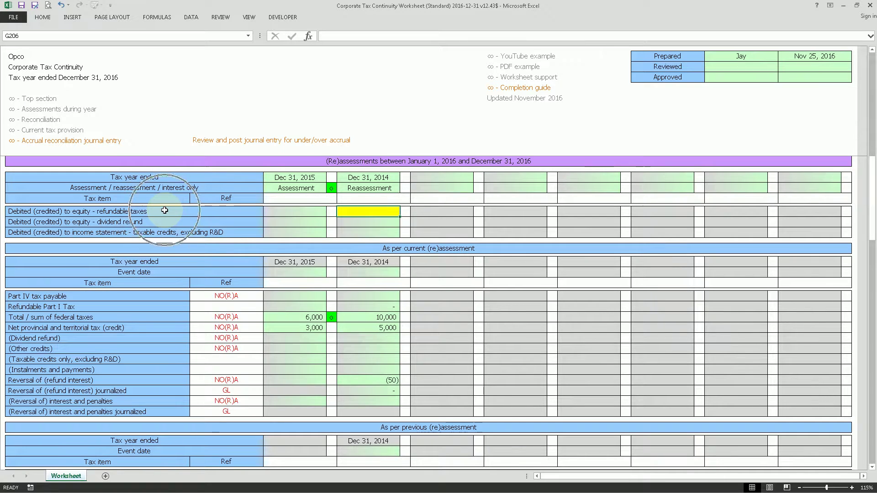
left_click_drag(164, 210, 369, 210)
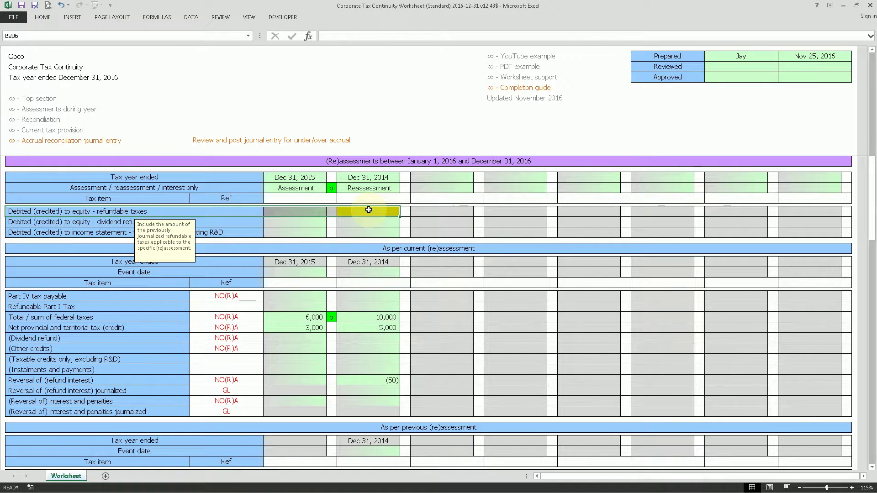
left_click(373, 212)
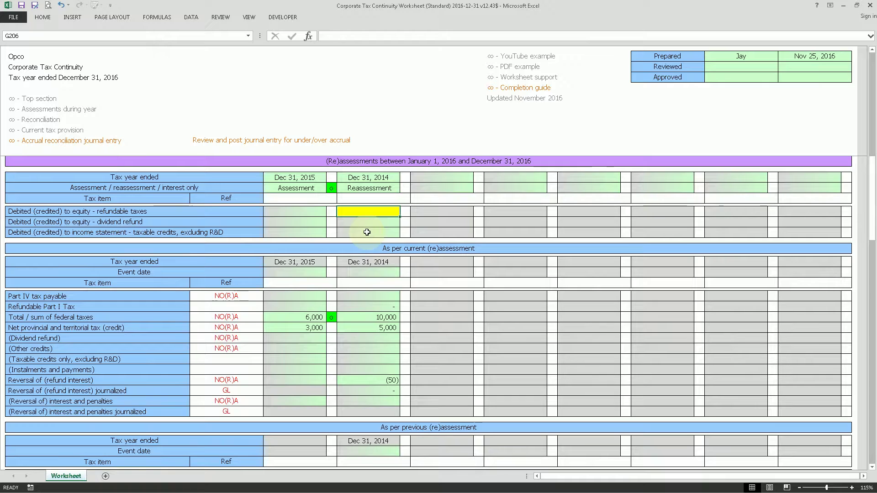
type("0")
key("Return")
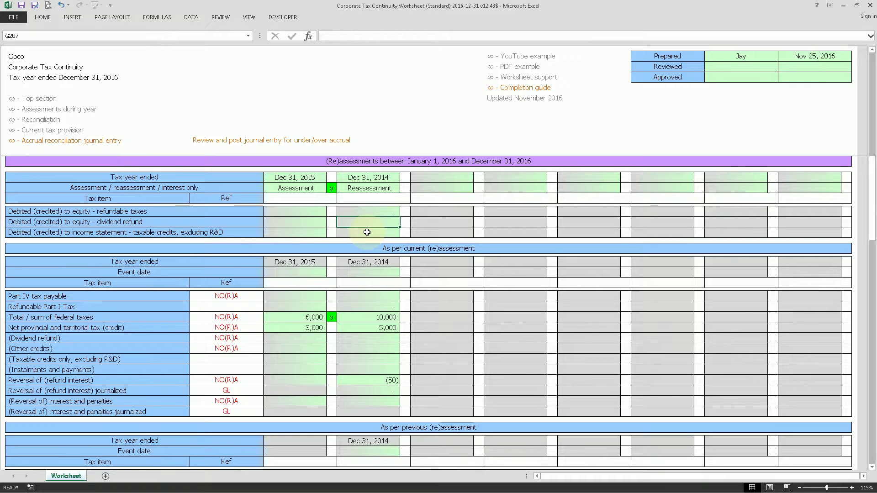
left_click(405, 211)
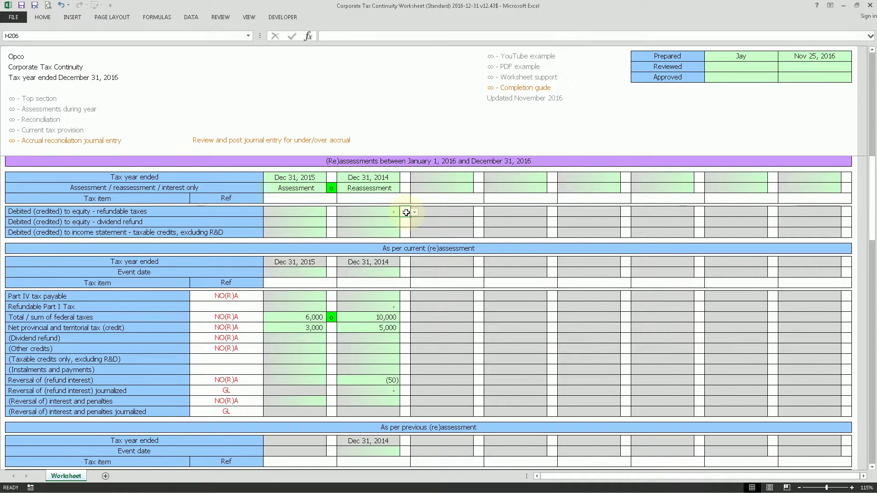
left_click(407, 297)
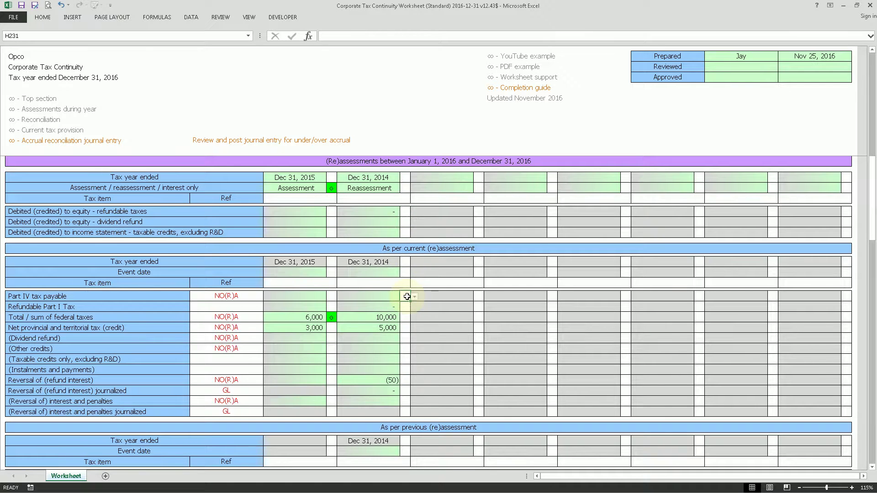
left_click(402, 346)
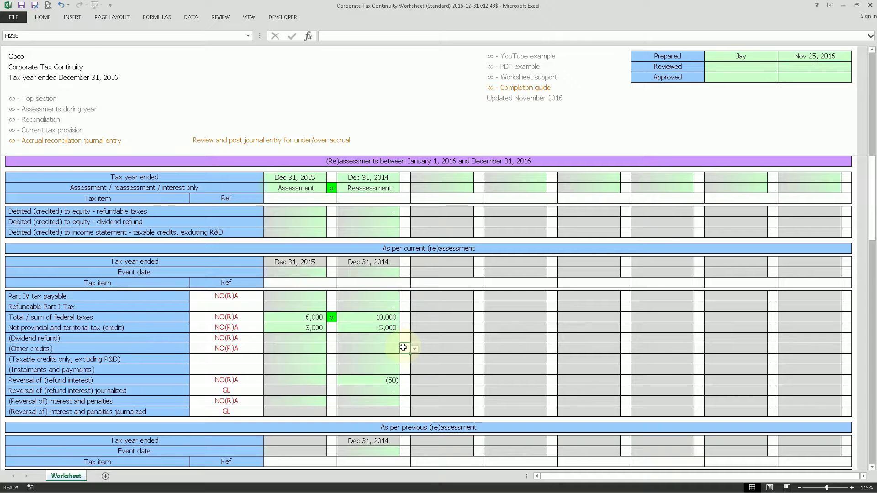
left_click(163, 345)
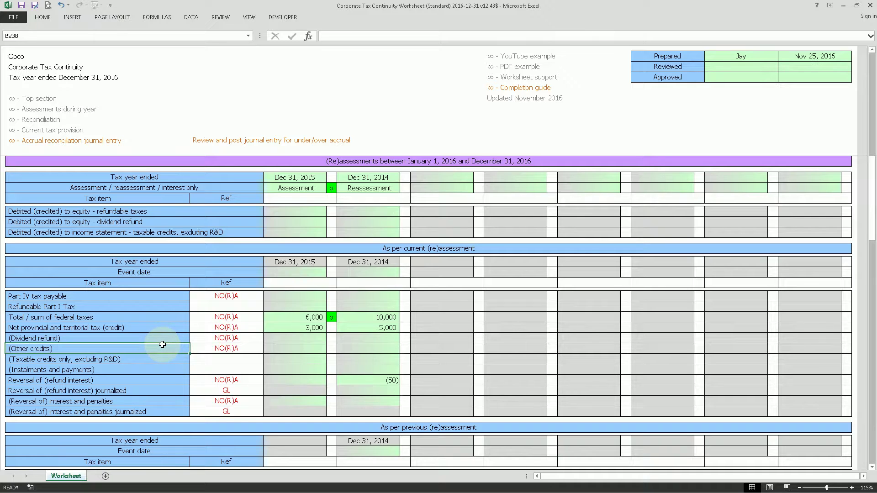
In the journal entry for tax effects from (re)assessments, mark the income tax receivable (payable) amount with the "o" tick mark
scroll(162, 344, "down", 6)
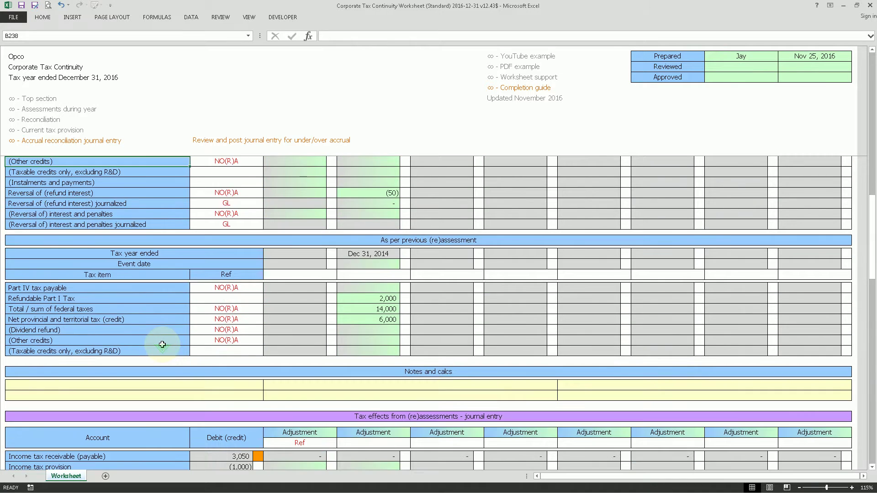
scroll(164, 343, "down", 6)
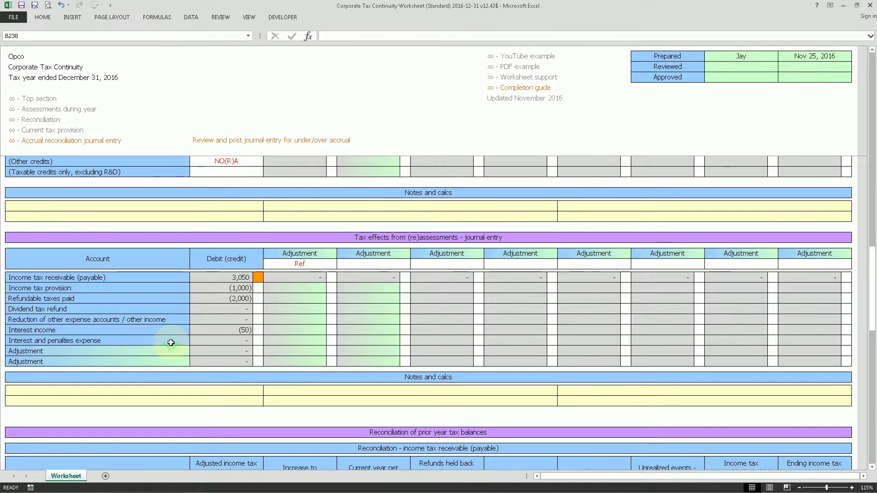
left_click_drag(372, 237, 349, 406)
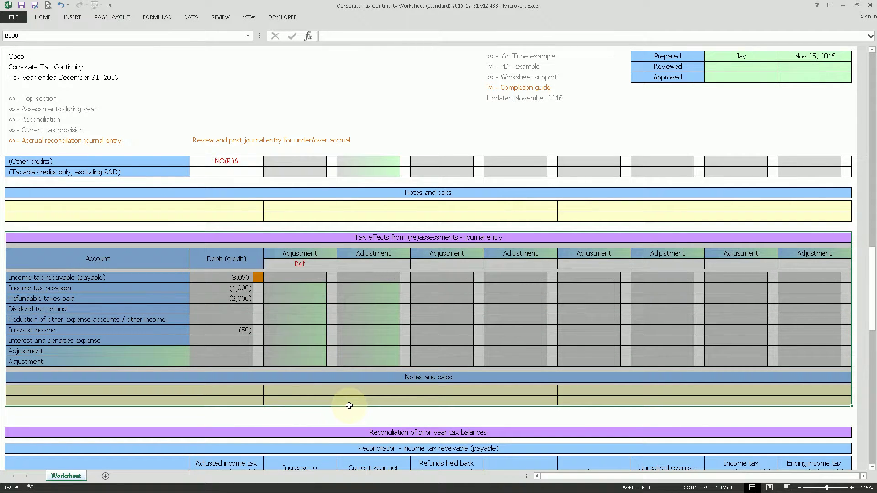
left_click(269, 339)
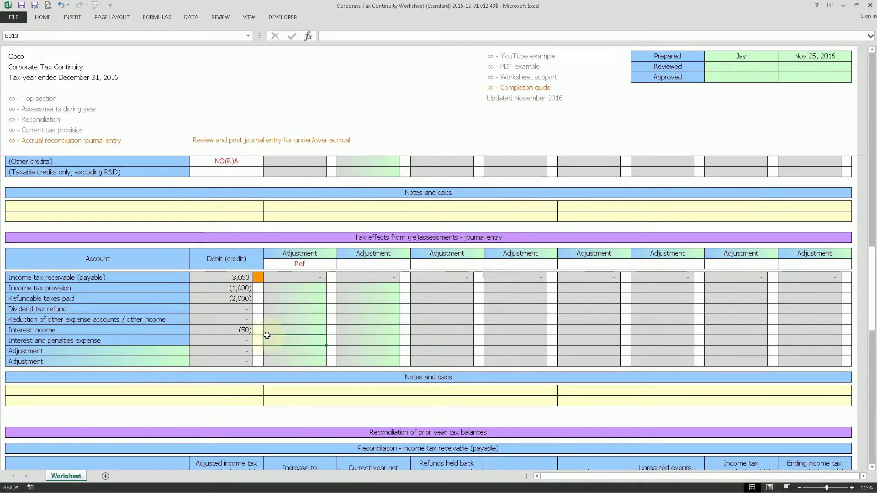
left_click(261, 277)
left_click(267, 277)
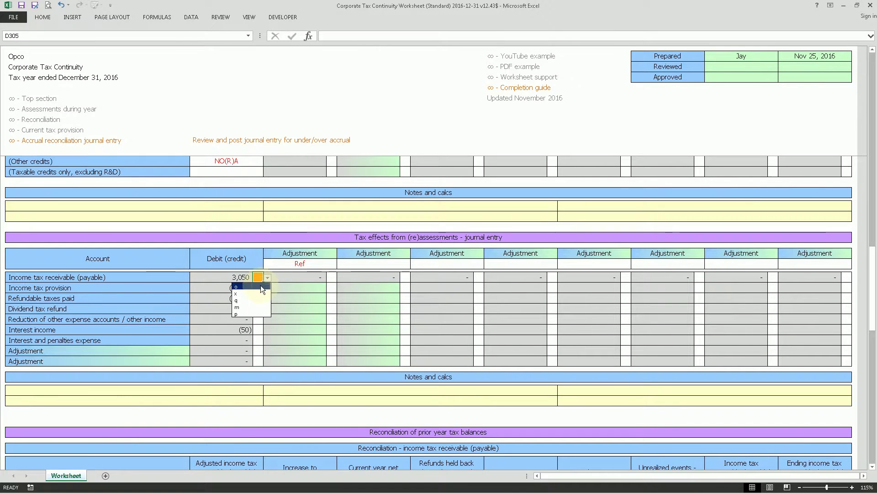
left_click(261, 286)
left_click_drag(297, 257, 376, 358)
left_click_drag(165, 350, 165, 361)
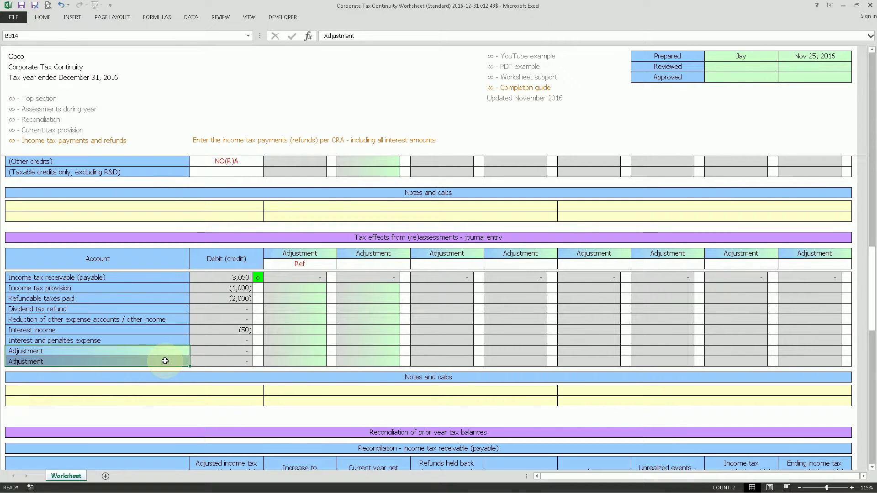
left_click(279, 332)
In the income tax receivable reconciliation, enter total amounts paid (refunded) of 9000 for Dec 31, 2015 and -5050 for Dec 31, 2014
scroll(279, 332, "down", 6)
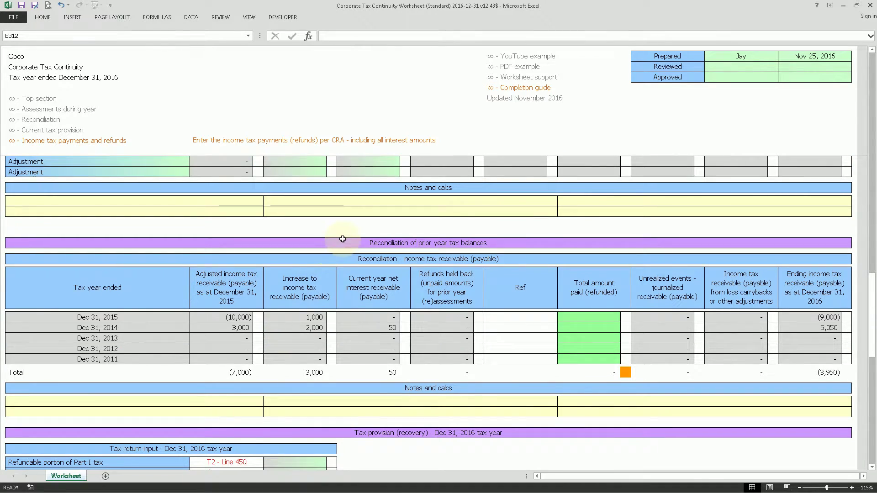
left_click_drag(340, 241, 336, 412)
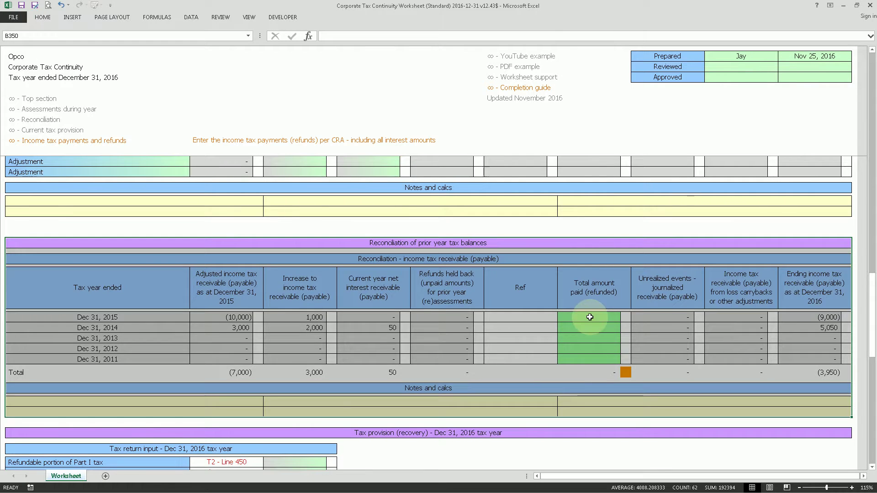
left_click_drag(590, 317, 599, 372)
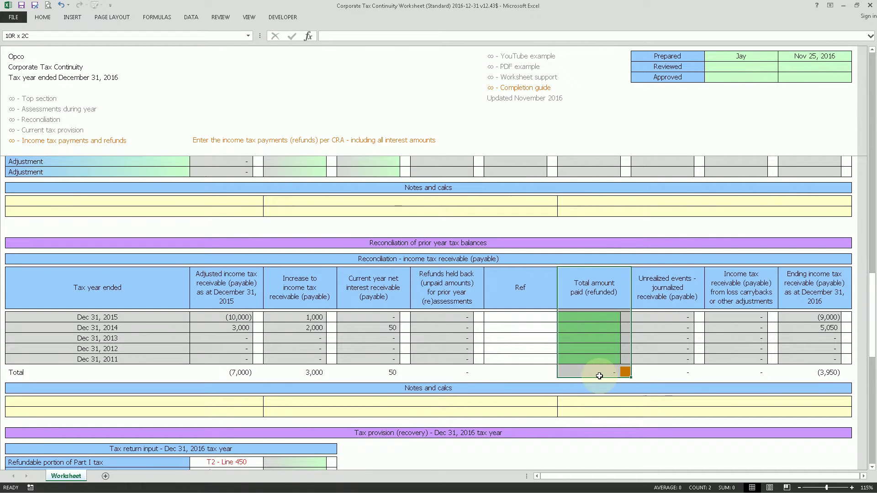
left_click(590, 320)
type("9000")
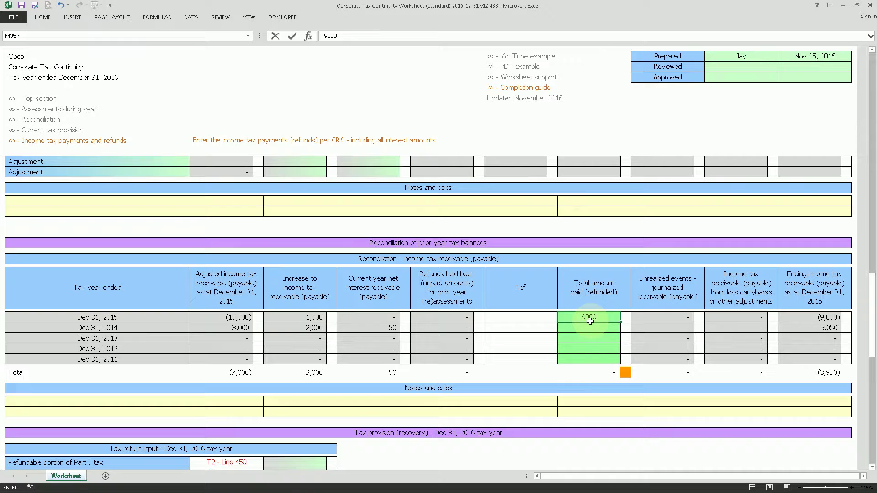
key("Return")
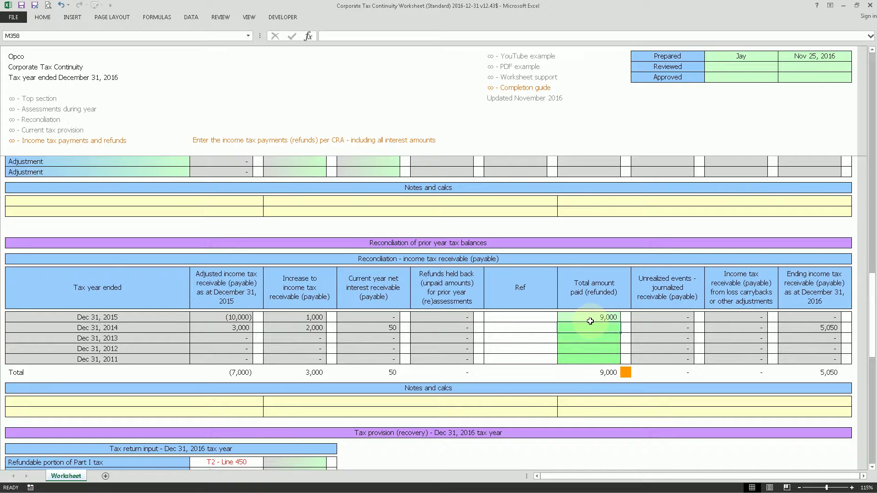
type("-")
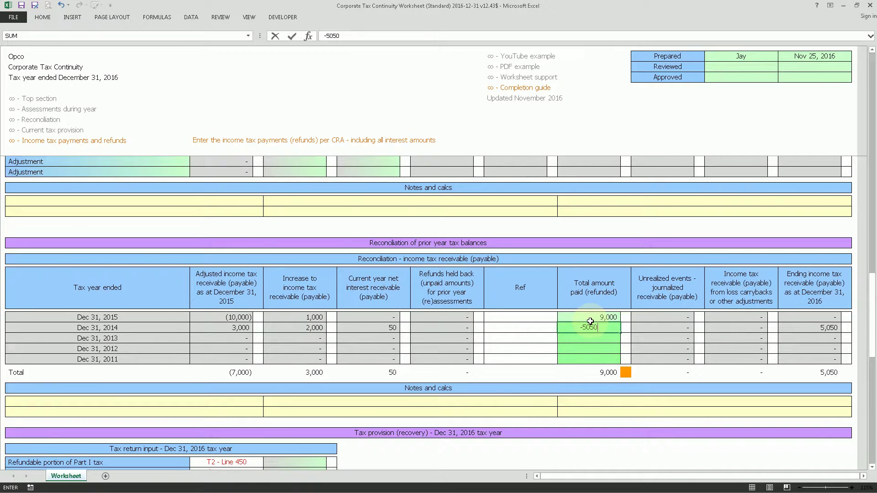
type("5050")
key("Return")
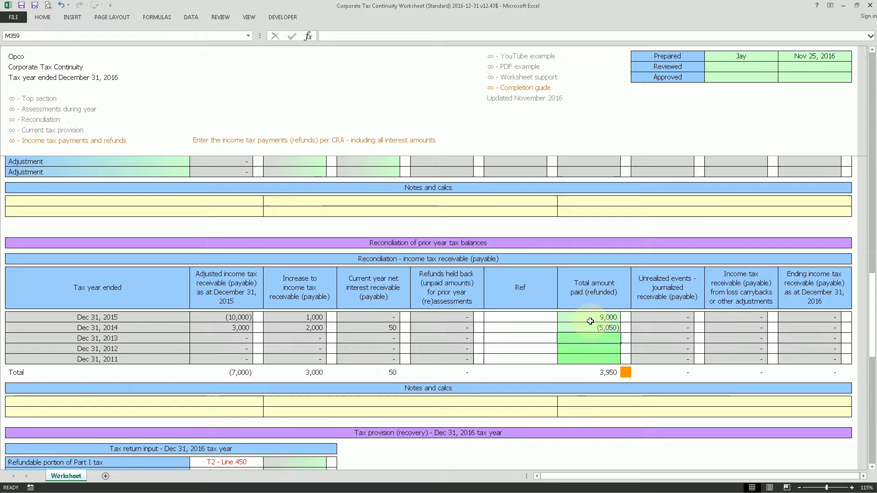
Mark the total of the amounts paid (refunded) in the reconciliation with the "o" tick mark
left_click(629, 373)
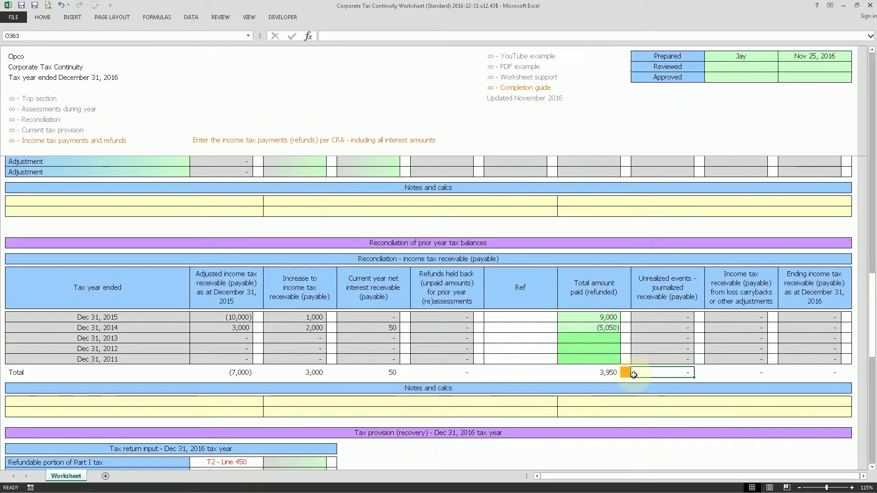
left_click(636, 373)
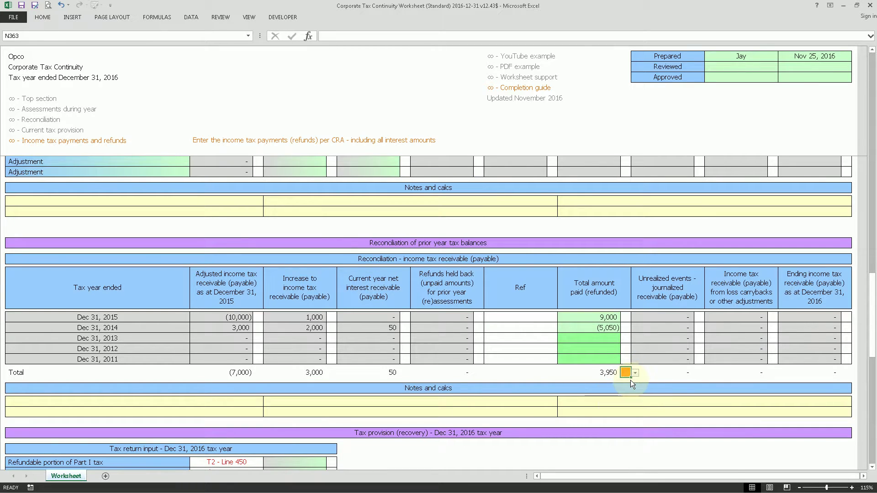
left_click(630, 382)
Mark the total ending income tax receivable (payable) as at December 31, 2016 with the "o" tick mark
left_click_drag(830, 283, 830, 372)
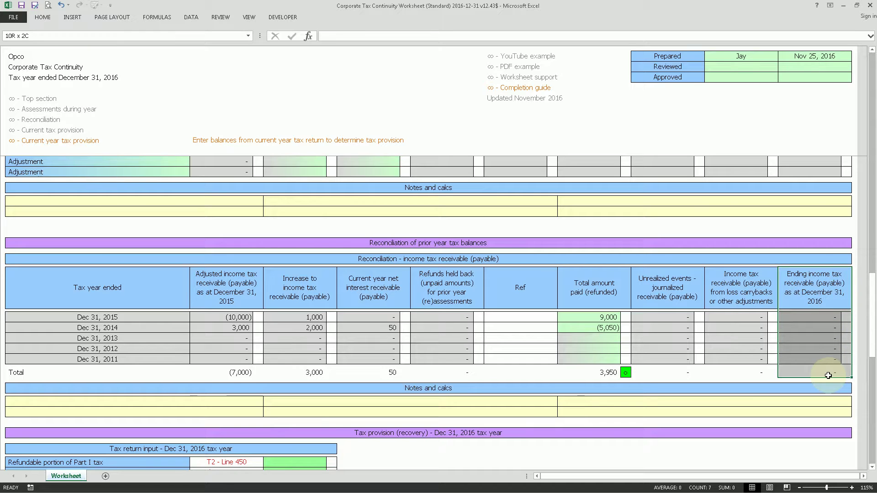
left_click(830, 372)
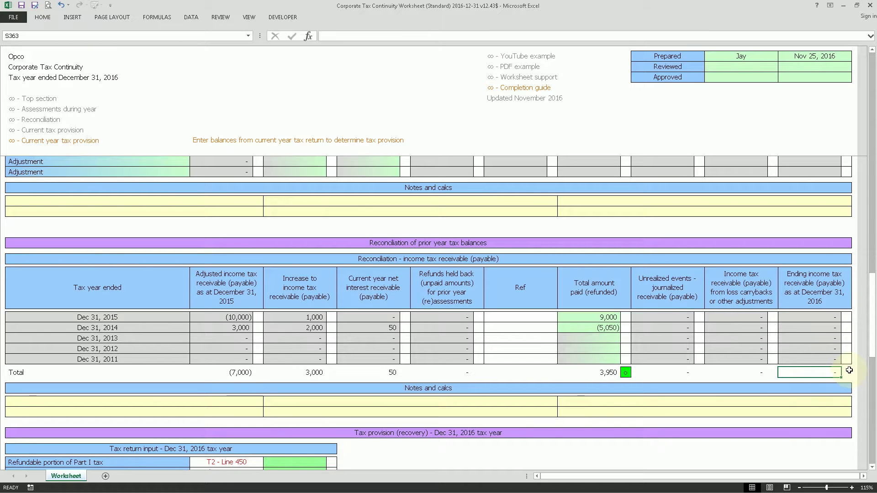
left_click(849, 372)
left_click(852, 372)
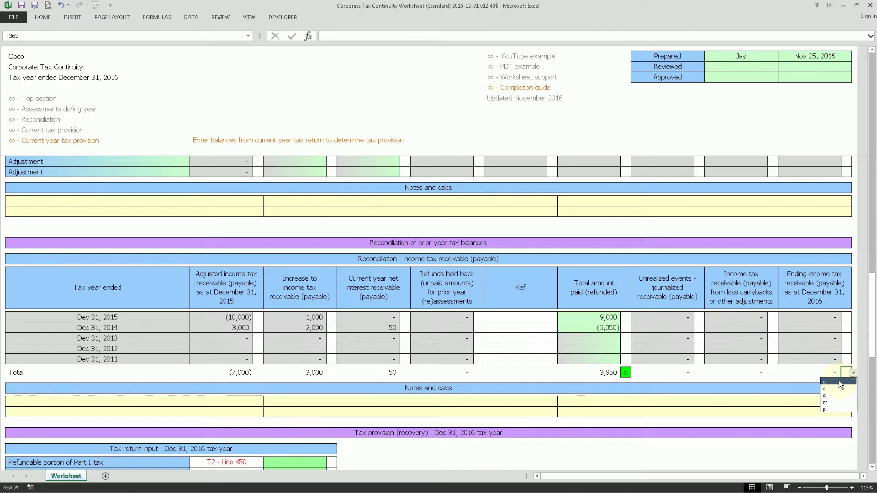
left_click(836, 382)
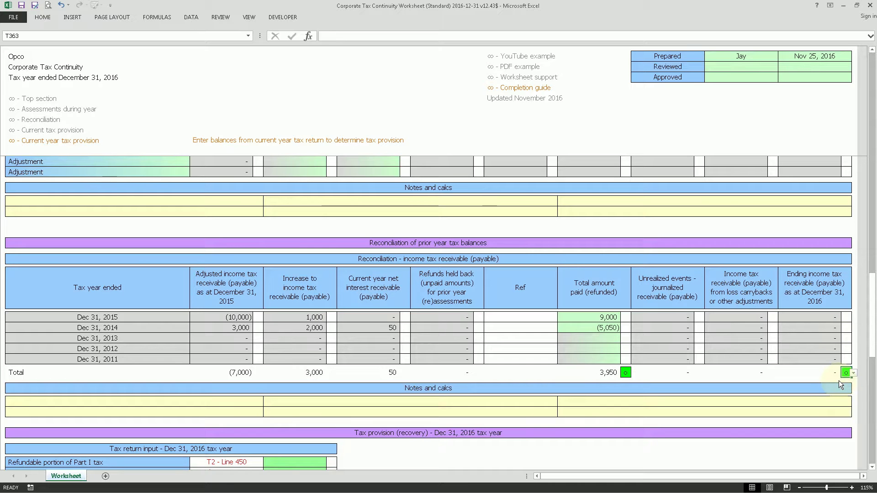
left_click(824, 281)
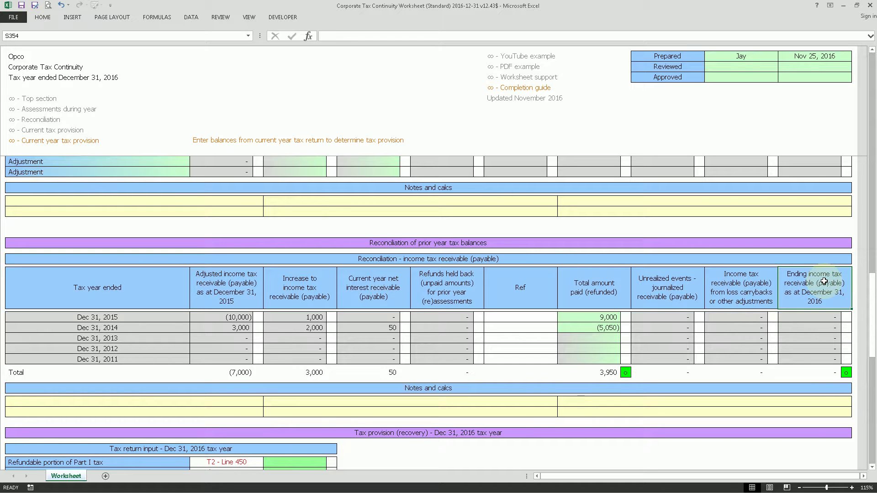
left_click(812, 373)
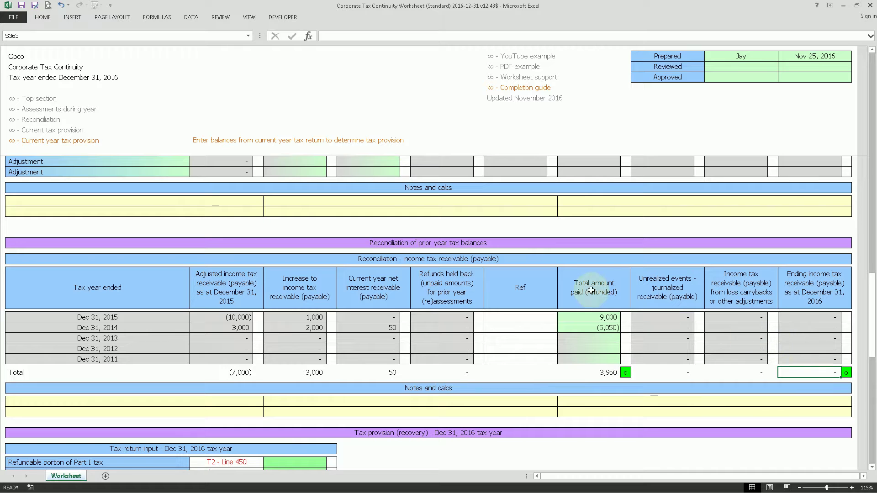
Go to the current tax provision section and view the tax return input area for the Dec 31, 2016 tax year
left_click(80, 133)
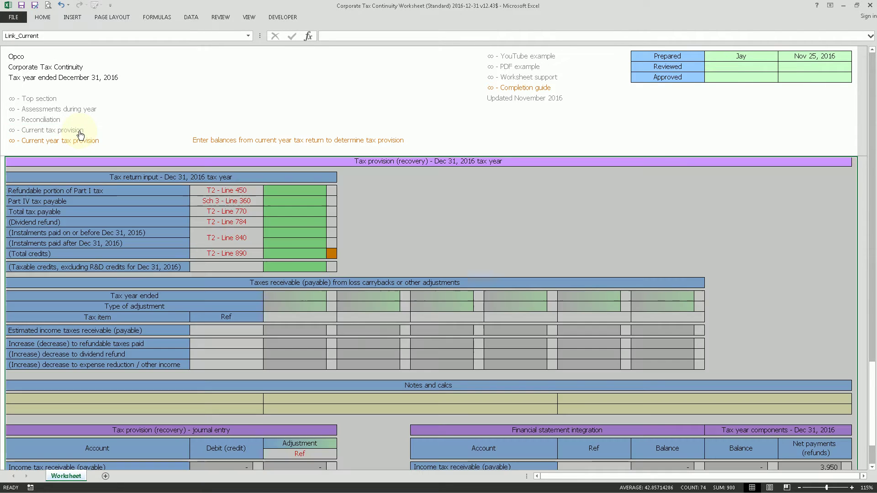
left_click(298, 258)
scroll(304, 258, "down", 1)
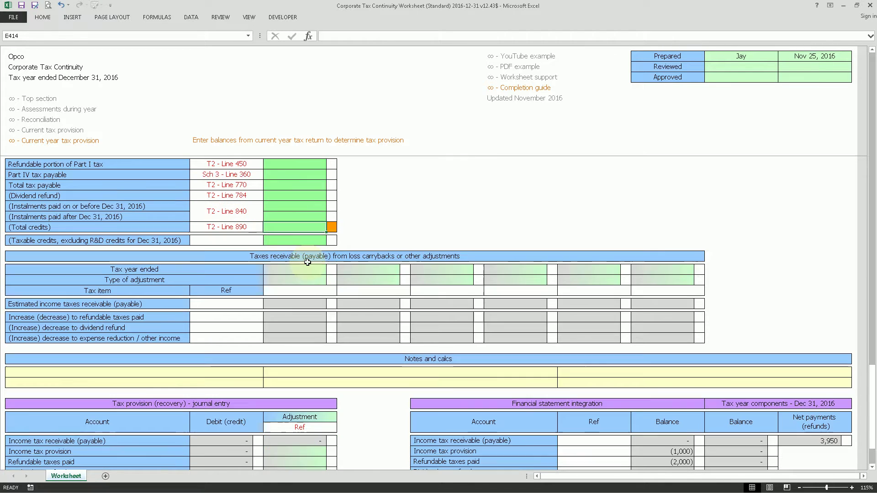
scroll(312, 252, "up", 1)
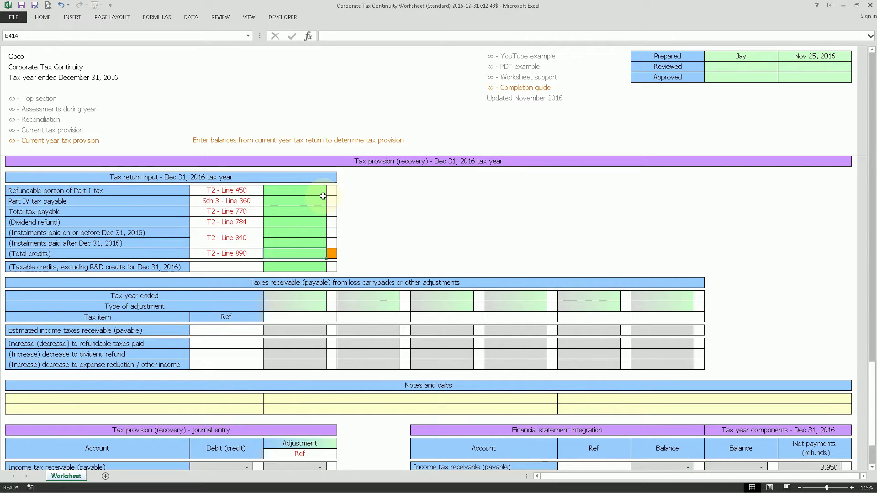
Enter total tax payable of 30000 in the Dec 31, 2016 tax return input
left_click_drag(315, 191, 301, 272)
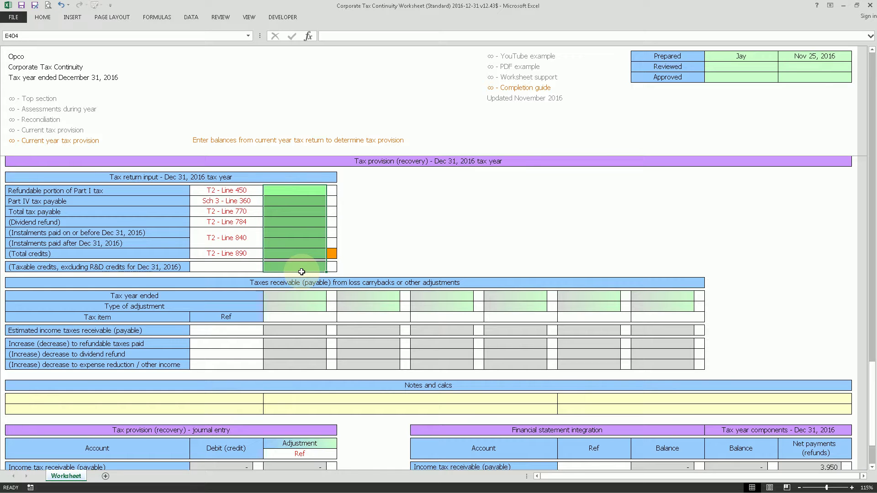
left_click(290, 214)
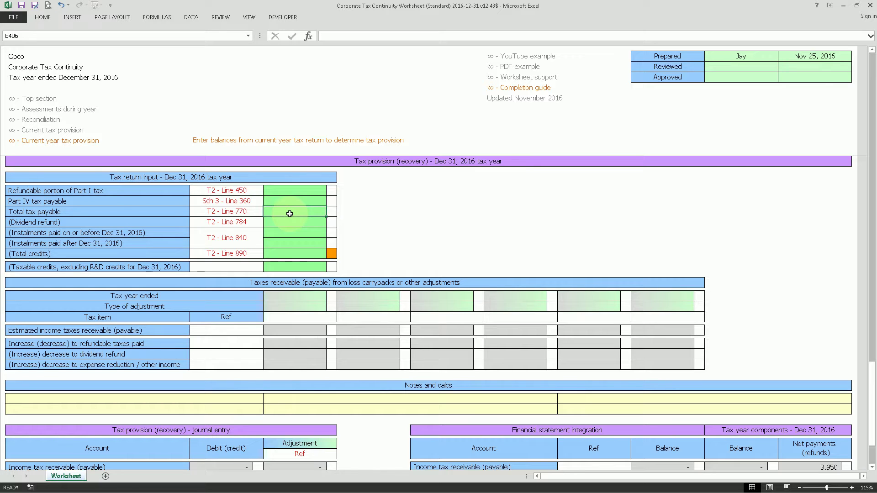
type("3000")
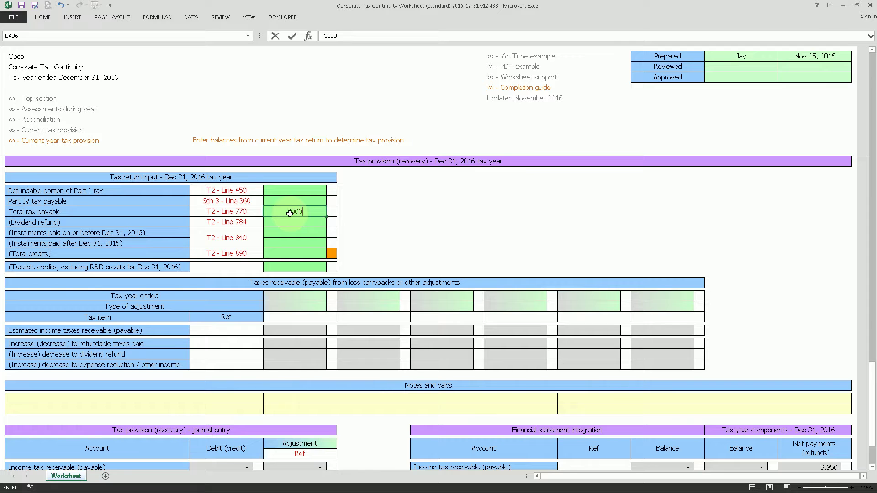
key("Return")
key("Return")
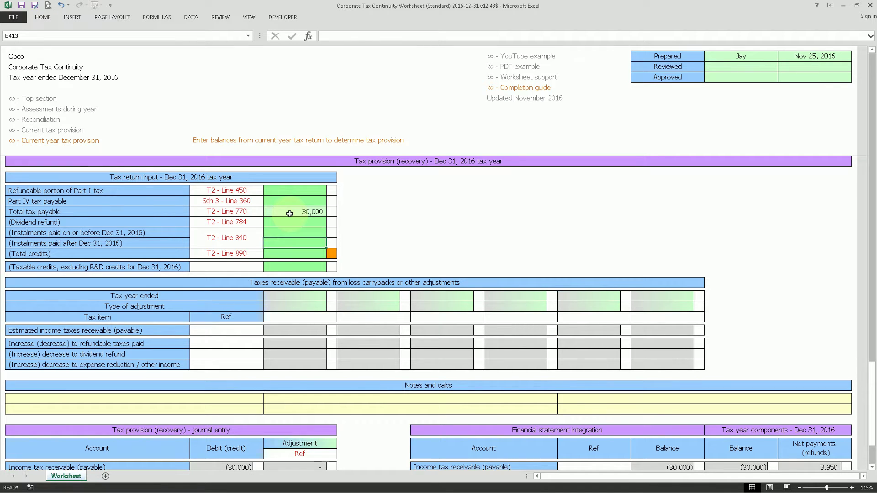
Enter -10000 for instalments paid on or before Dec 31, 2016 and -10000 for total credits in the tax return input
type("-10")
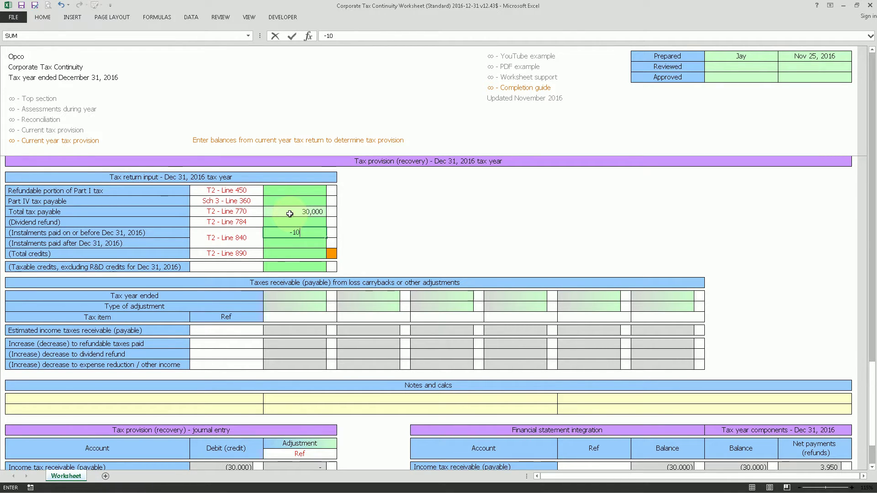
type("000")
key("Return")
key("Return")
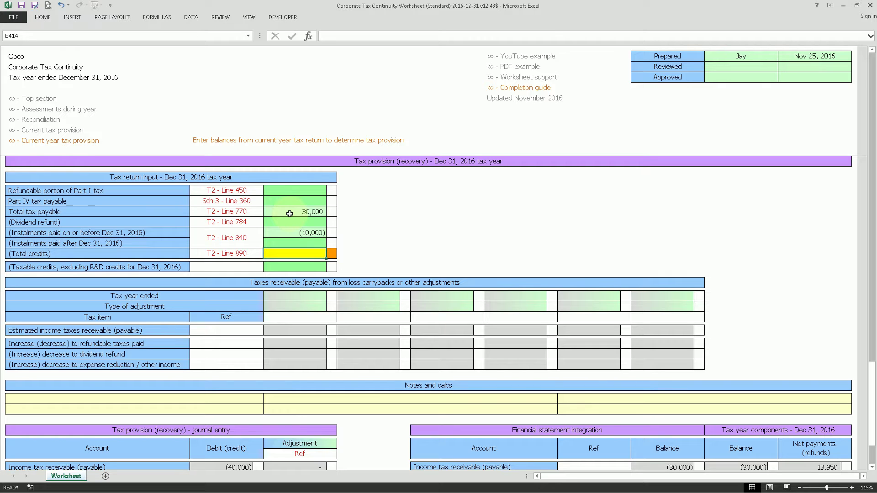
type("-10000")
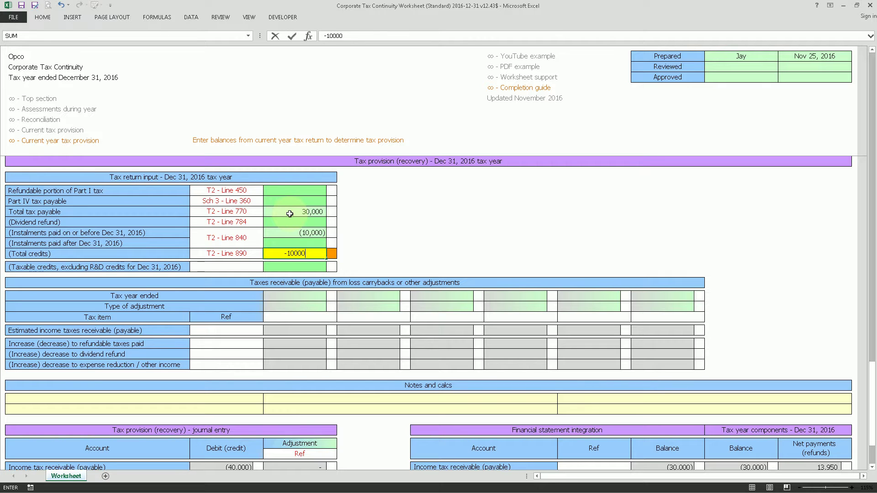
key("Return")
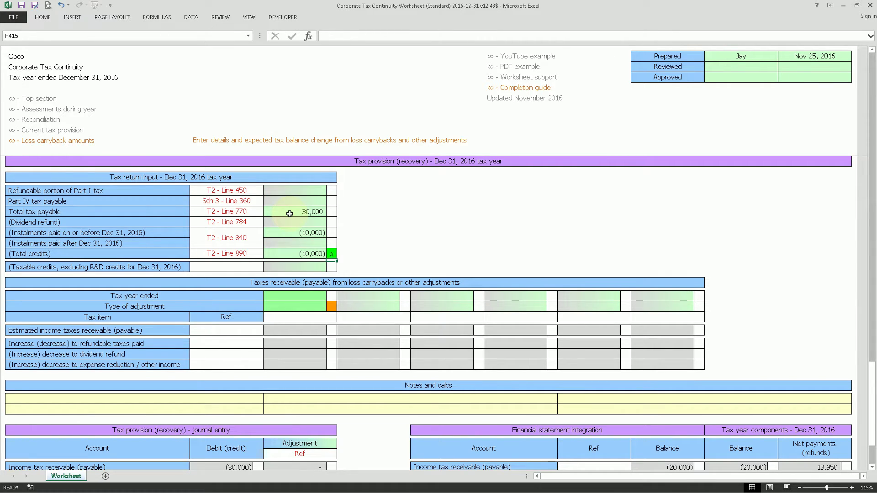
Examine the tax provision journal entry and the section for taxes receivable from loss carrybacks or other adjustments
scroll(313, 307, "down", 3)
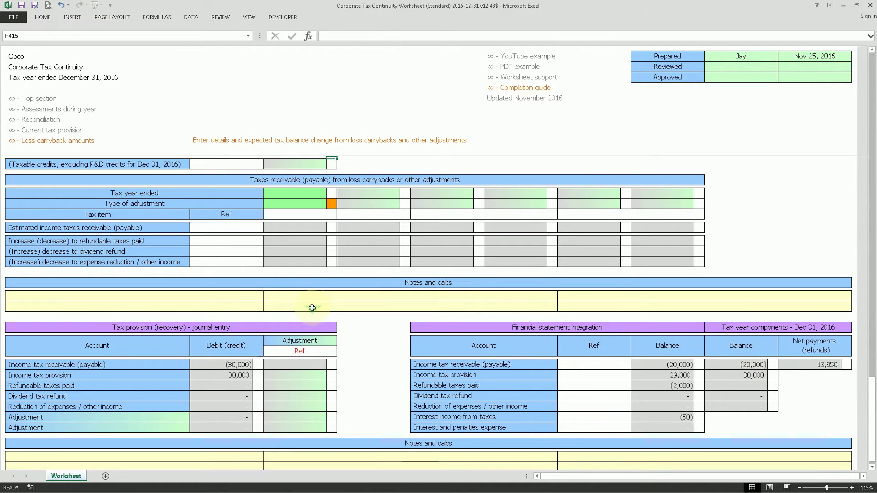
left_click_drag(283, 327, 248, 430)
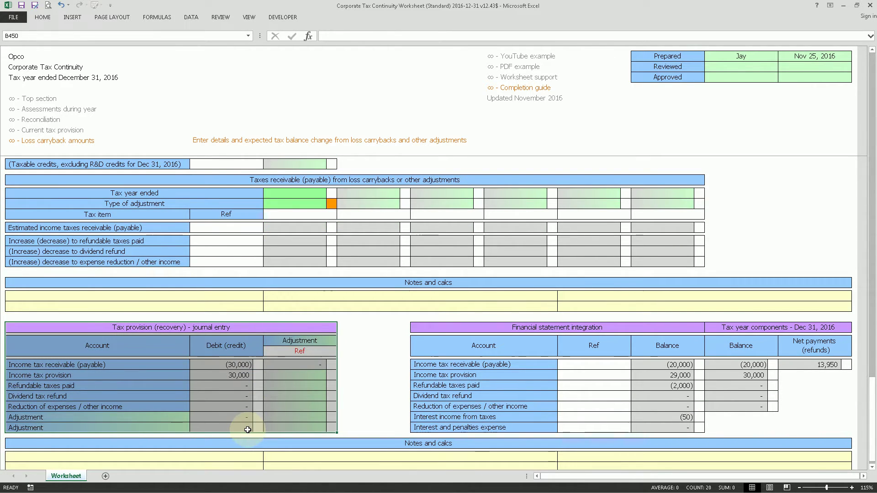
left_click(257, 375)
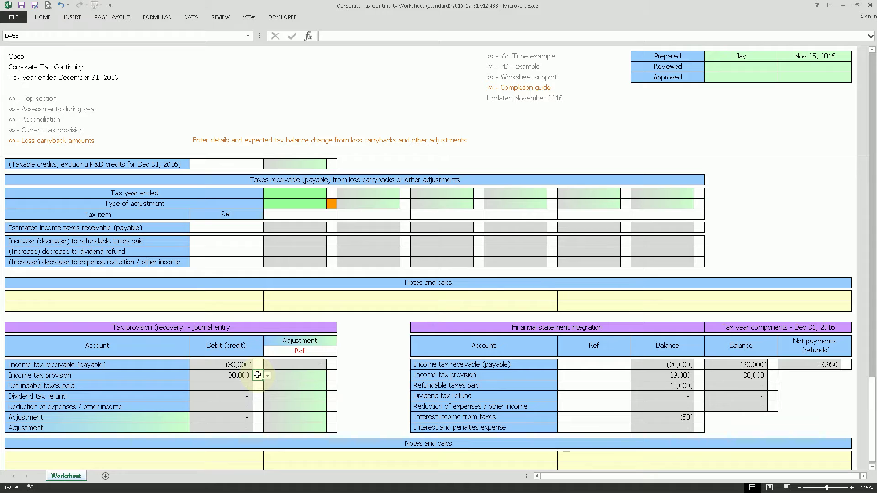
left_click(257, 364)
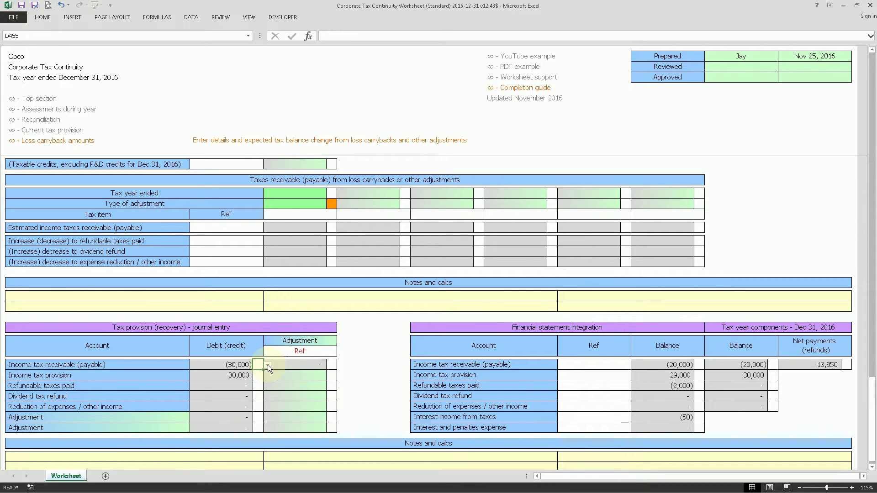
left_click_drag(354, 181, 357, 264)
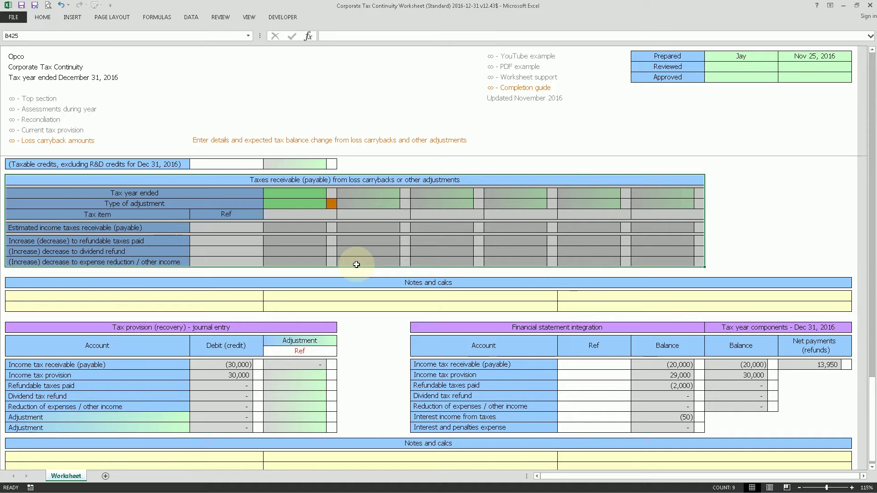
left_click(307, 205)
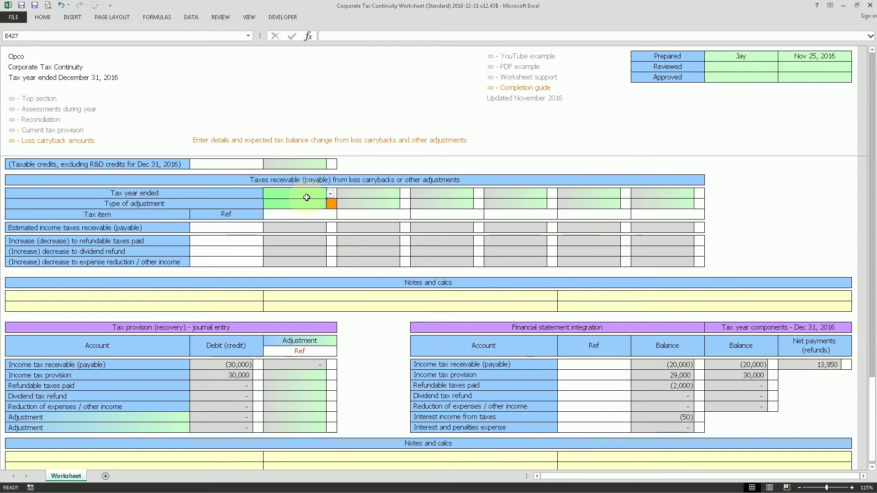
left_click_drag(262, 326, 261, 426)
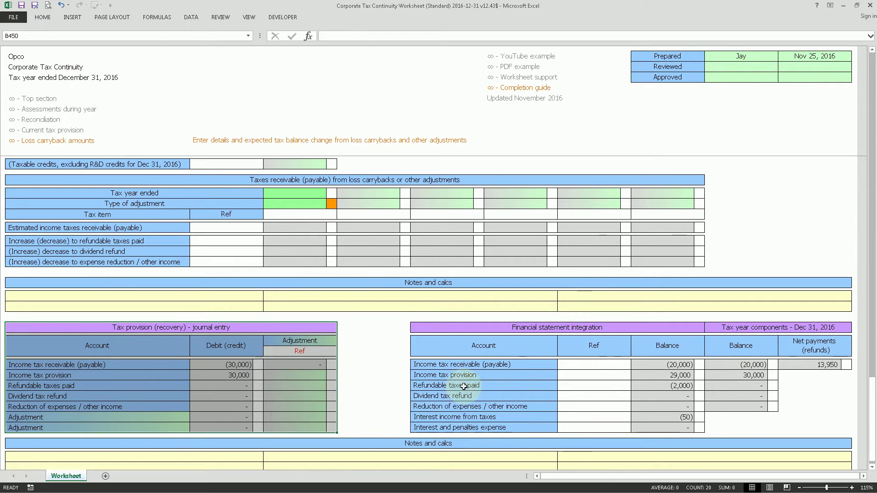
Review the financial statement integration balances, including interest income from taxes, and the Dec 31, 2016 tax year components with net payments
left_click(618, 327)
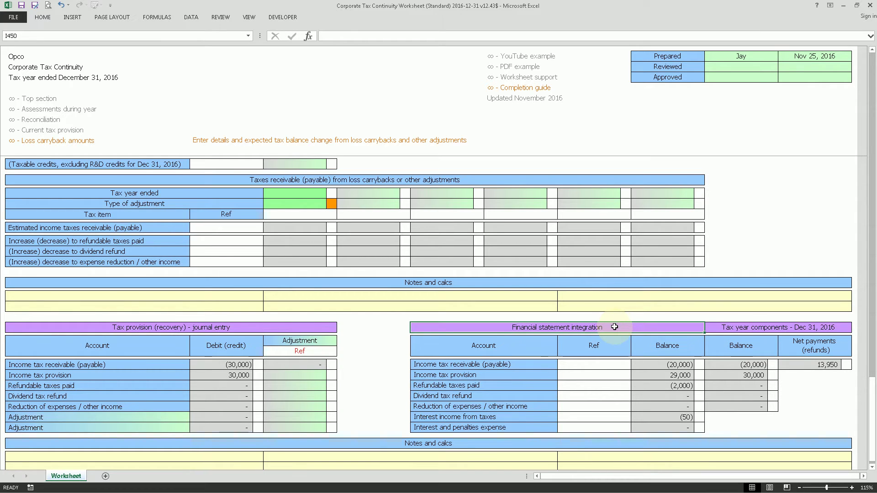
left_click_drag(614, 327, 623, 429)
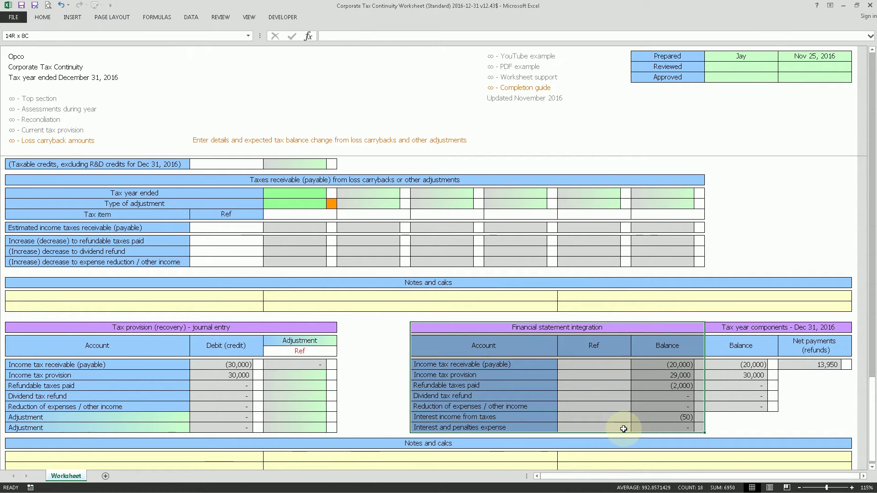
left_click(498, 364)
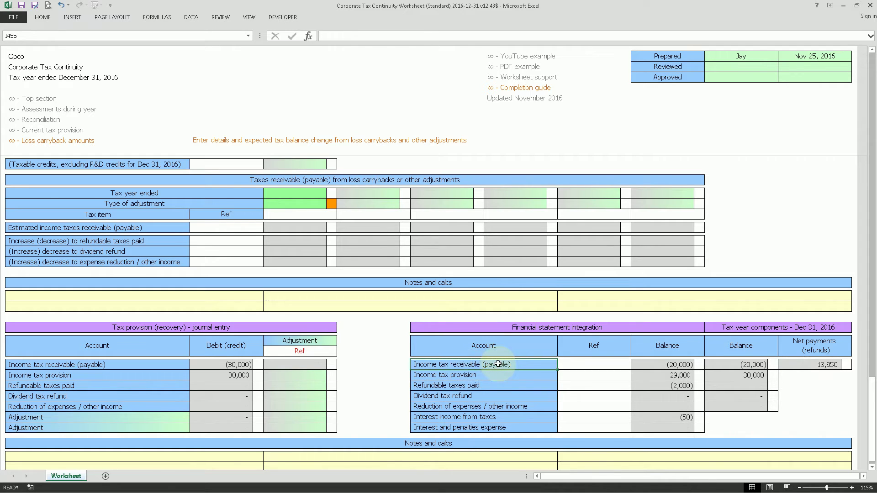
left_click(683, 417)
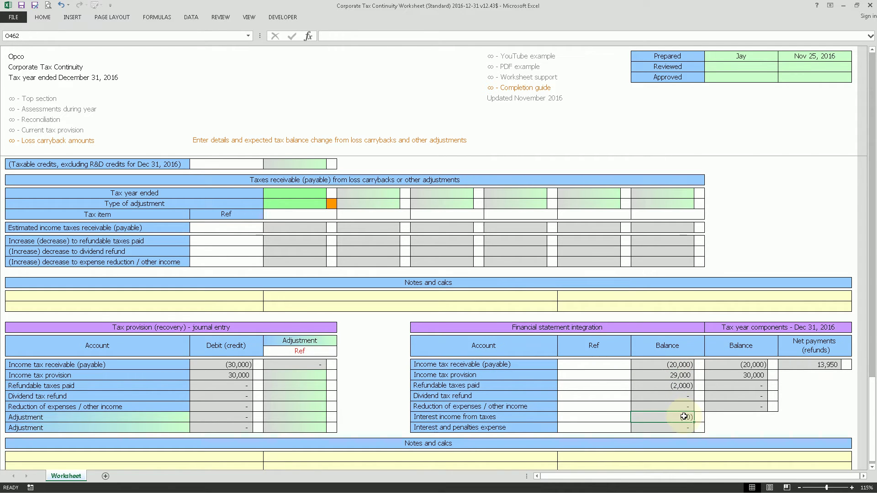
left_click_drag(684, 416, 512, 418)
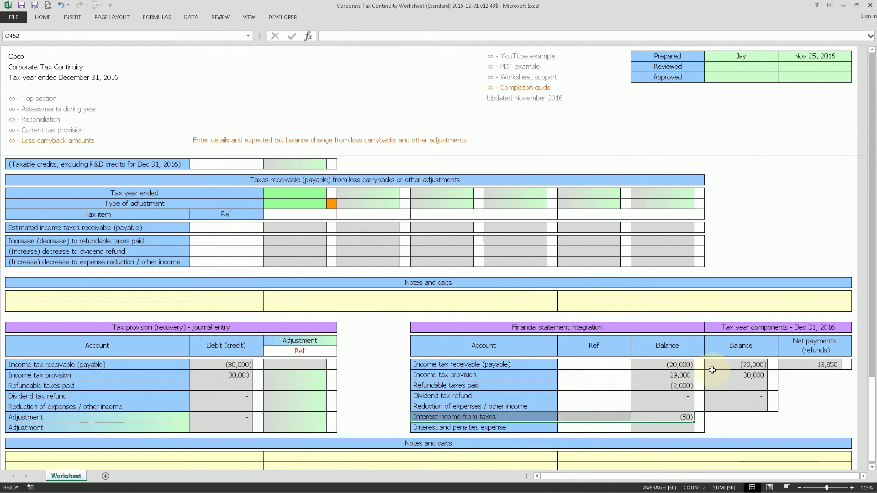
left_click_drag(782, 328, 796, 407)
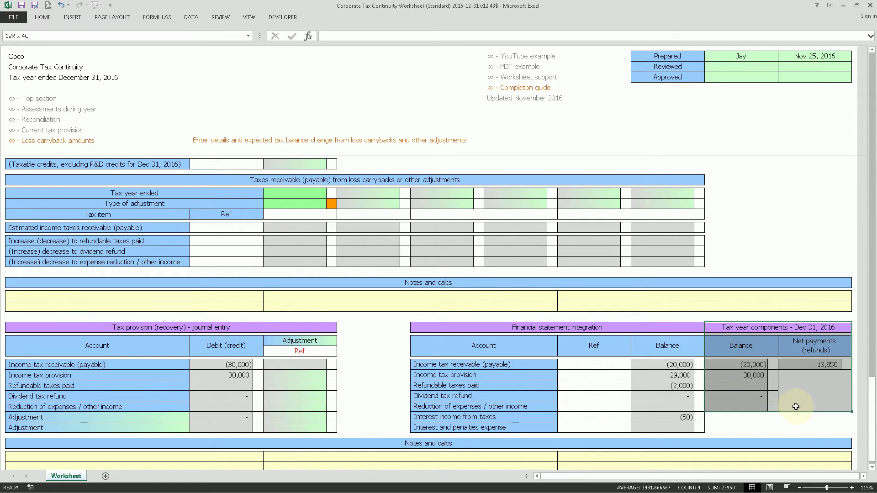
left_click_drag(823, 349, 831, 364)
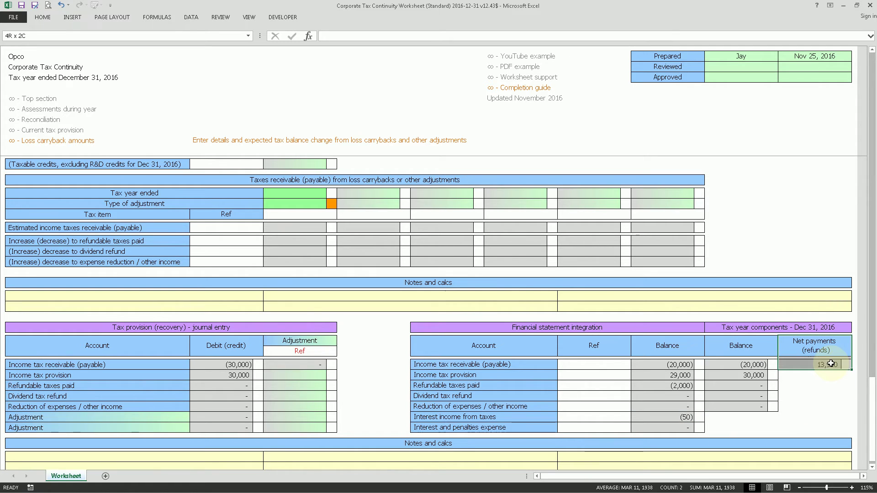
Mark the net payments (refunds) amount in the Dec 31, 2016 tax year components with the "o" tick mark
left_click(849, 365)
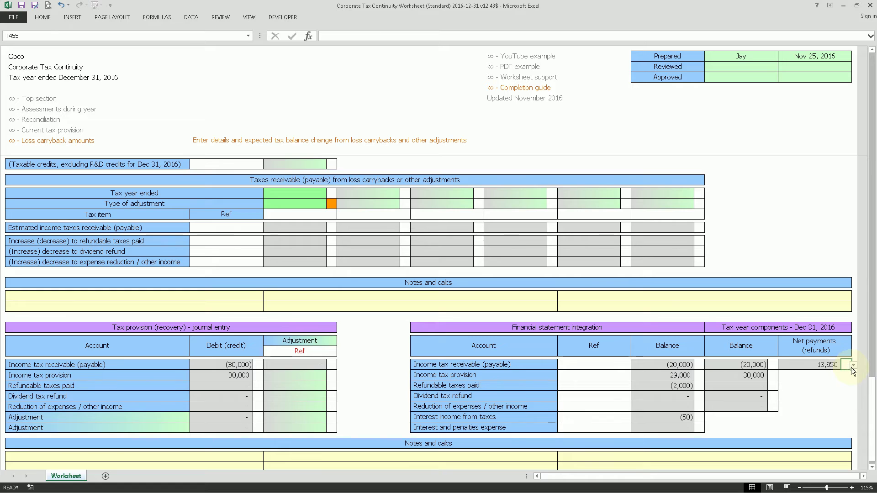
left_click(854, 366)
left_click(840, 374)
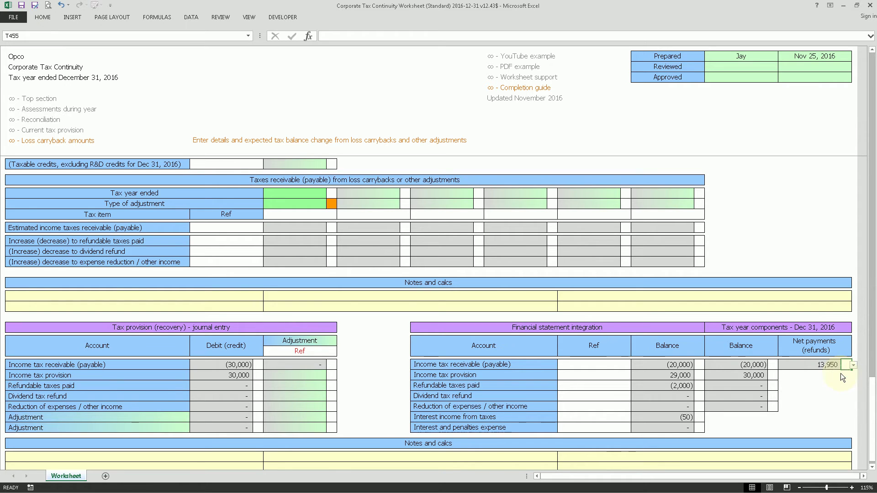
left_click(815, 403)
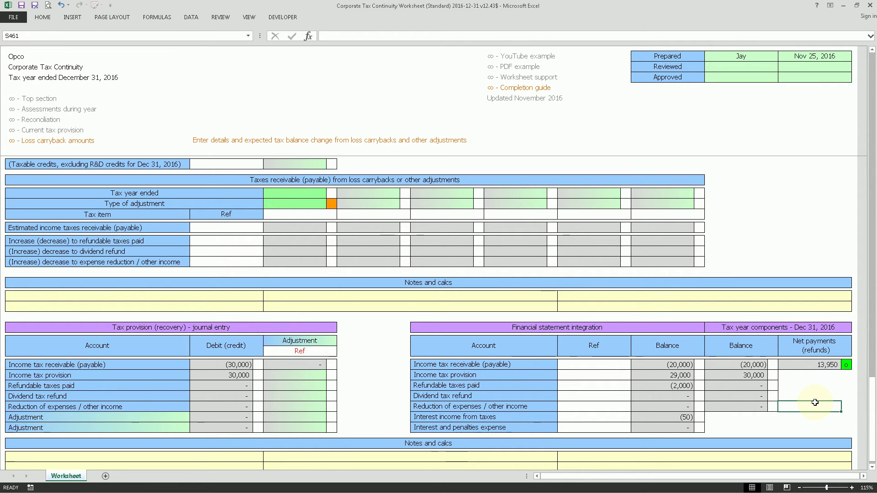